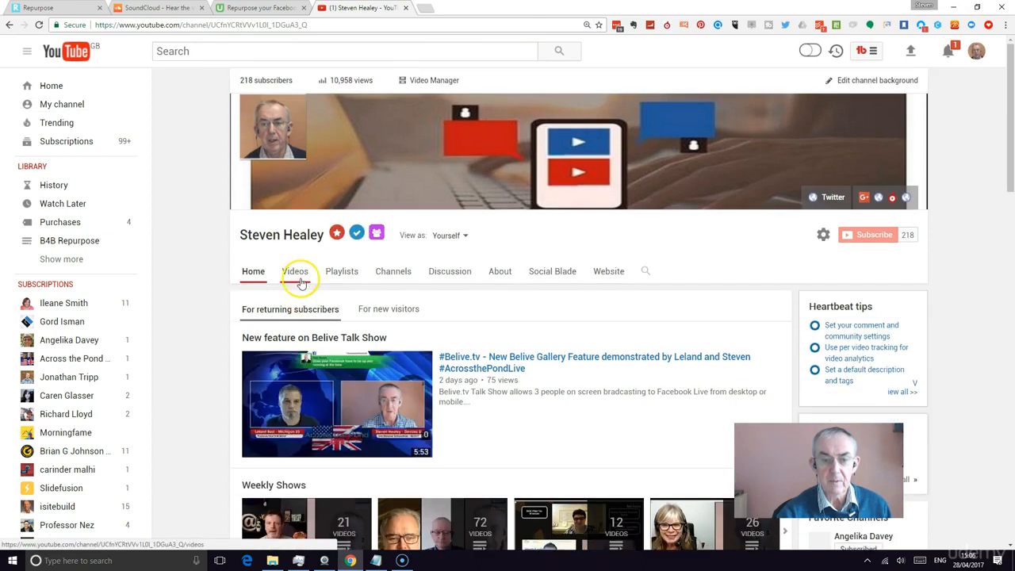
Open the Video Manager edit page for the video "Blabbing for Britain Episode 74"
left_click(299, 275)
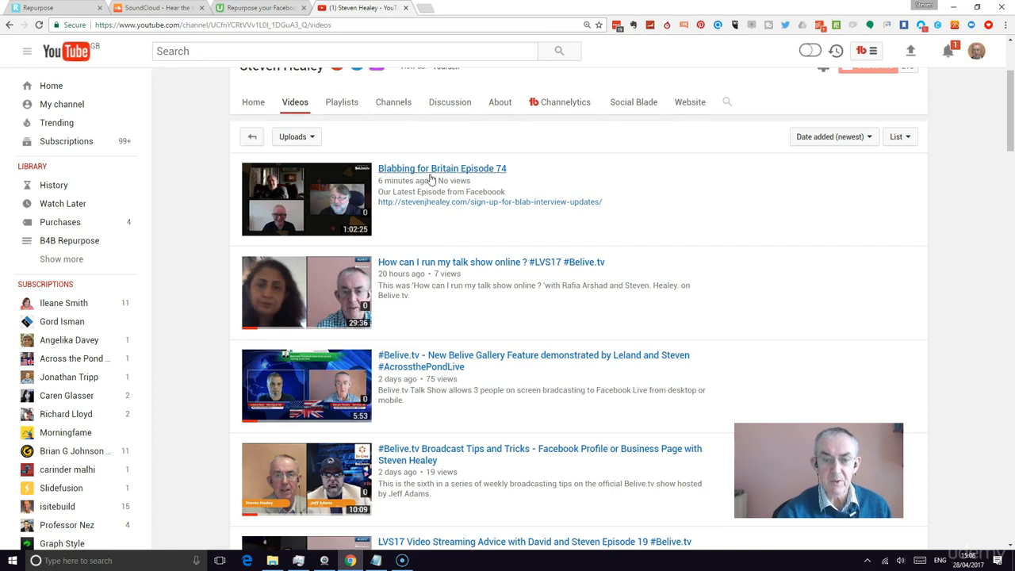
left_click(419, 170)
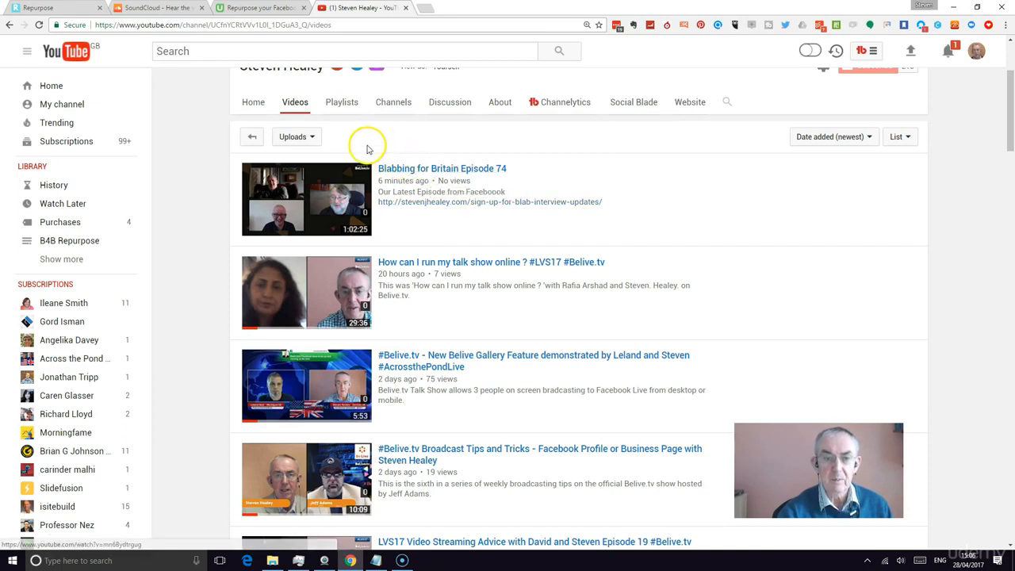
scroll(363, 148, "up", 3)
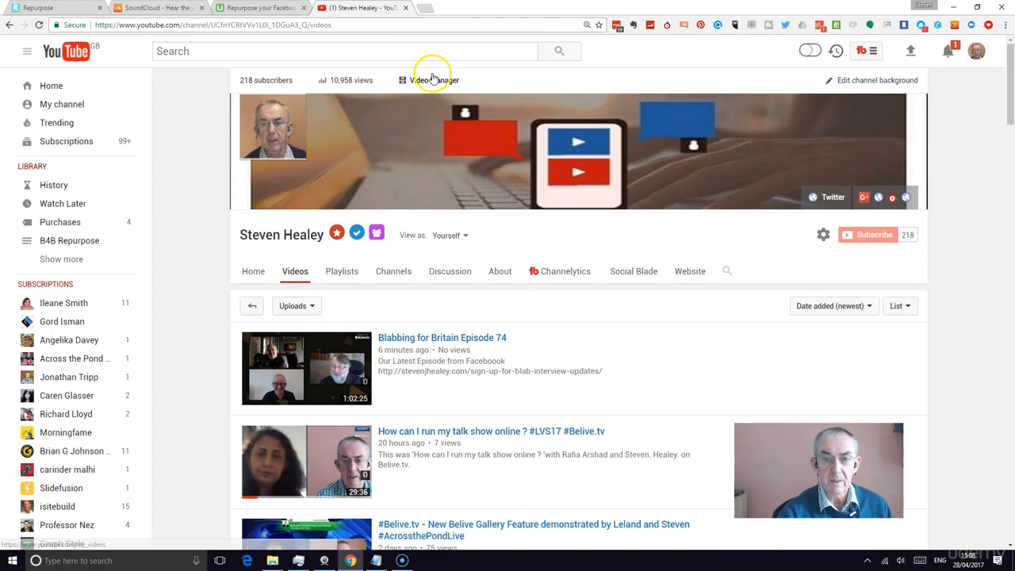
left_click(432, 81)
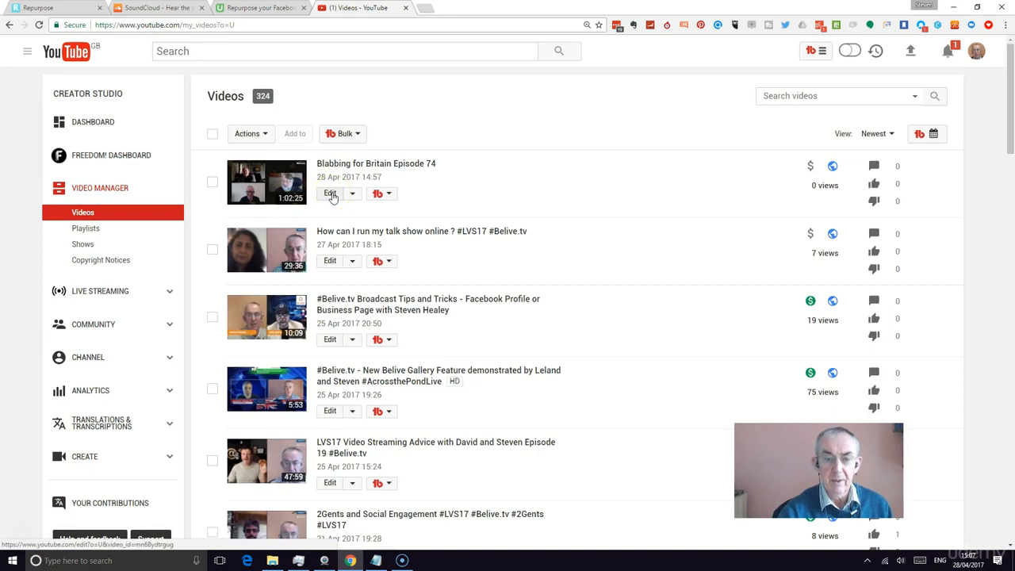
left_click(330, 194)
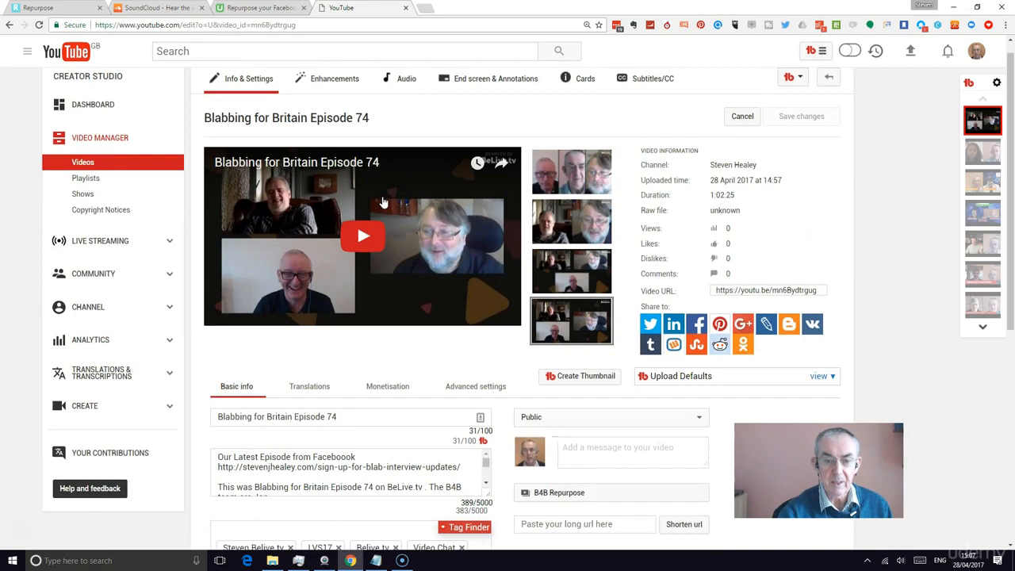
Append the hashtags #B4B #LVS17 to the end of the video title
scroll(333, 201, "down", 1)
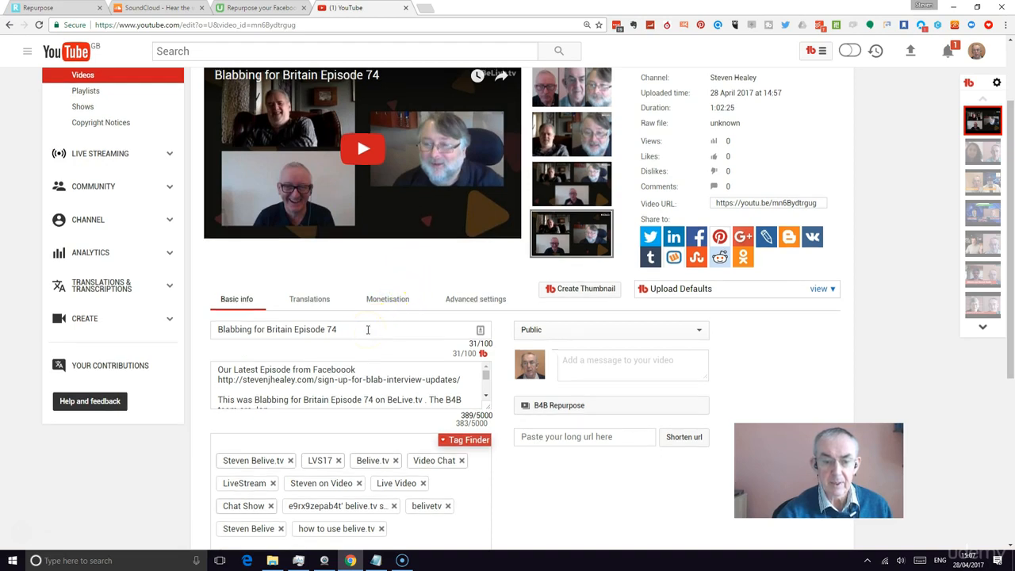
scroll(356, 328, "up", 1)
left_click(351, 381)
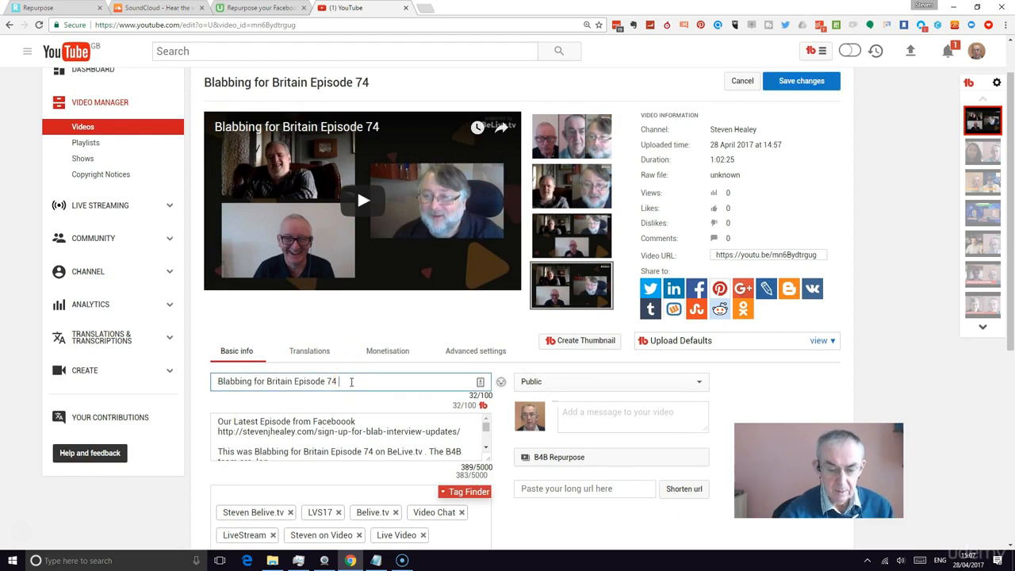
key("BackSpace")
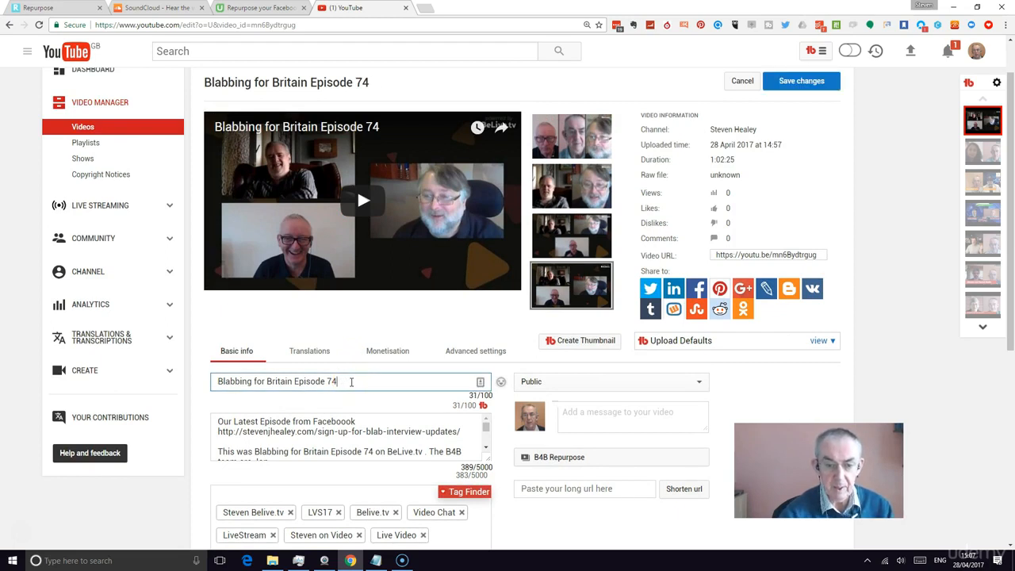
type("#B4B #LVS17")
Insert a new line reading "For updates check" below the description's first line, separated by a blank line
scroll(374, 331, "down", 2)
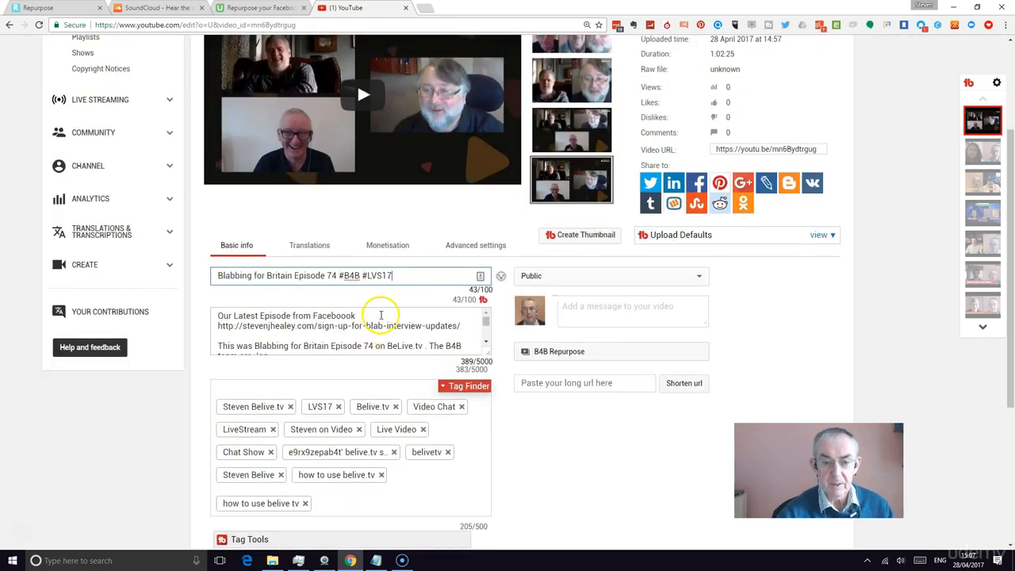
left_click(380, 315)
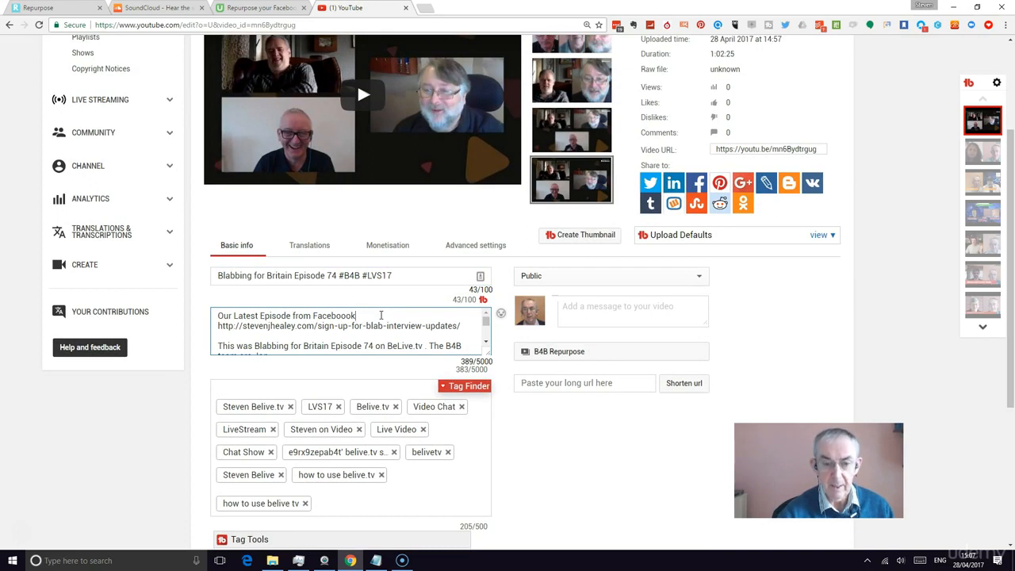
key("Return")
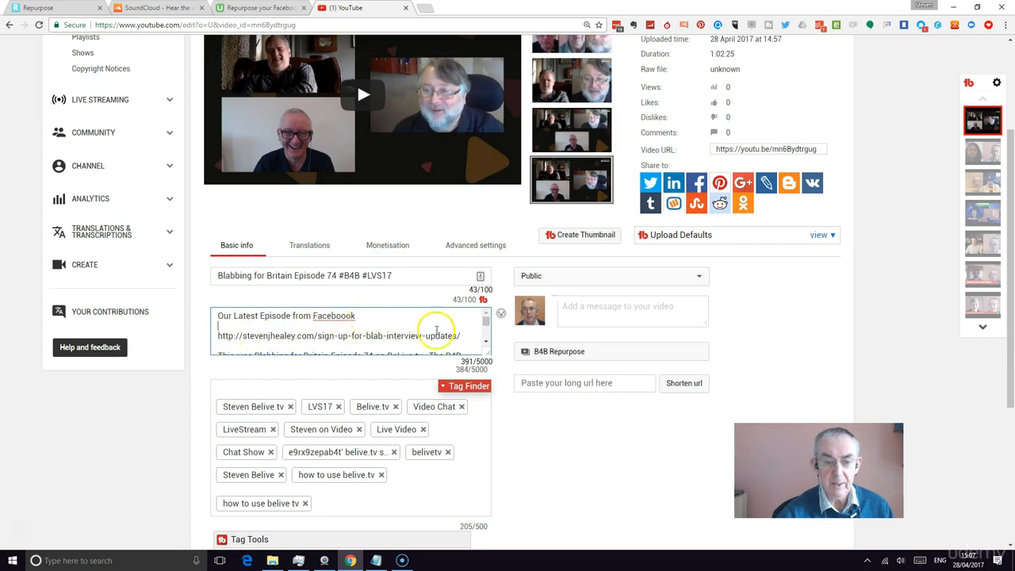
left_click(486, 342)
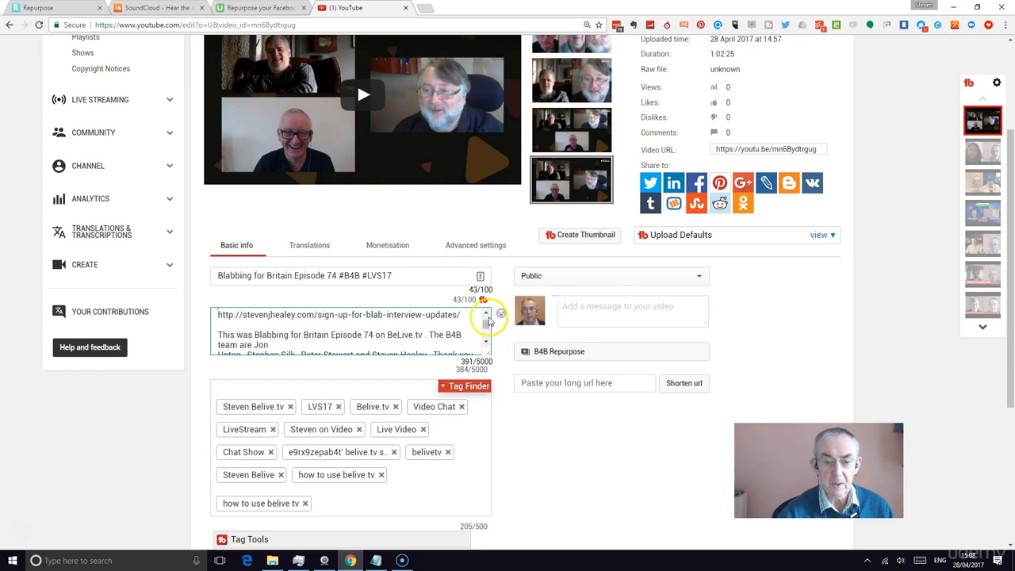
left_click(486, 312)
left_click(367, 317)
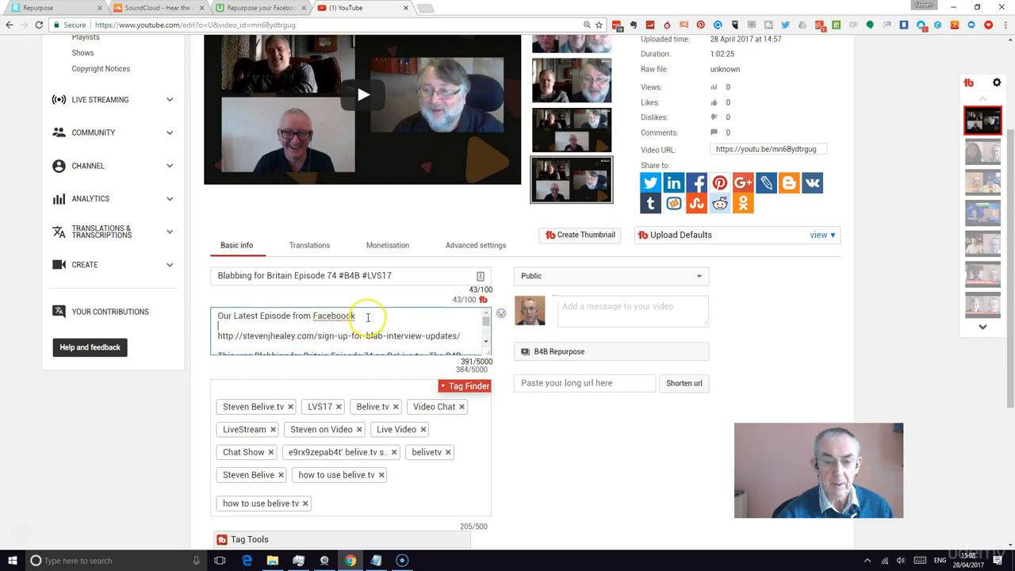
key("Return")
key("Return")
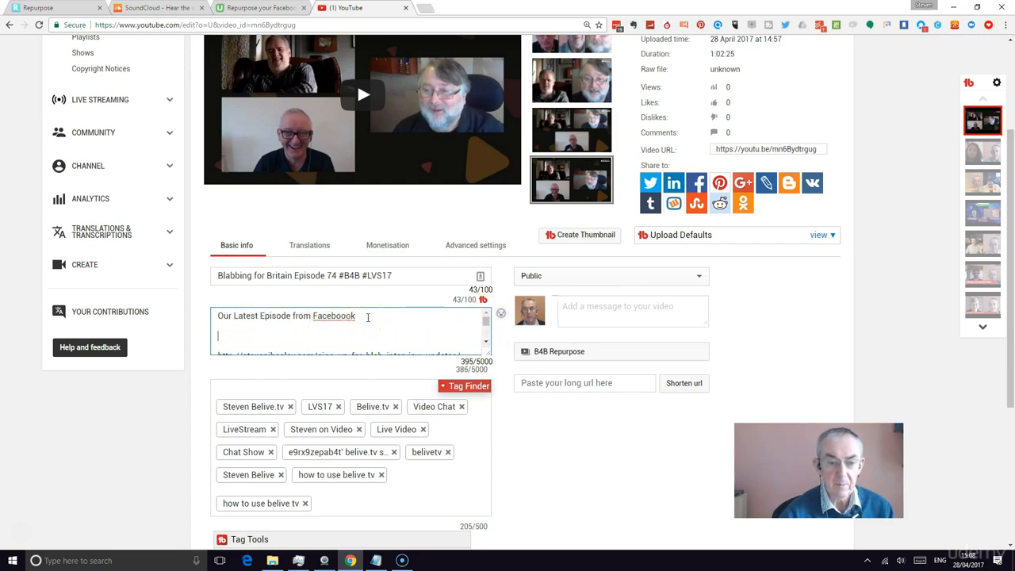
type("For updates ce")
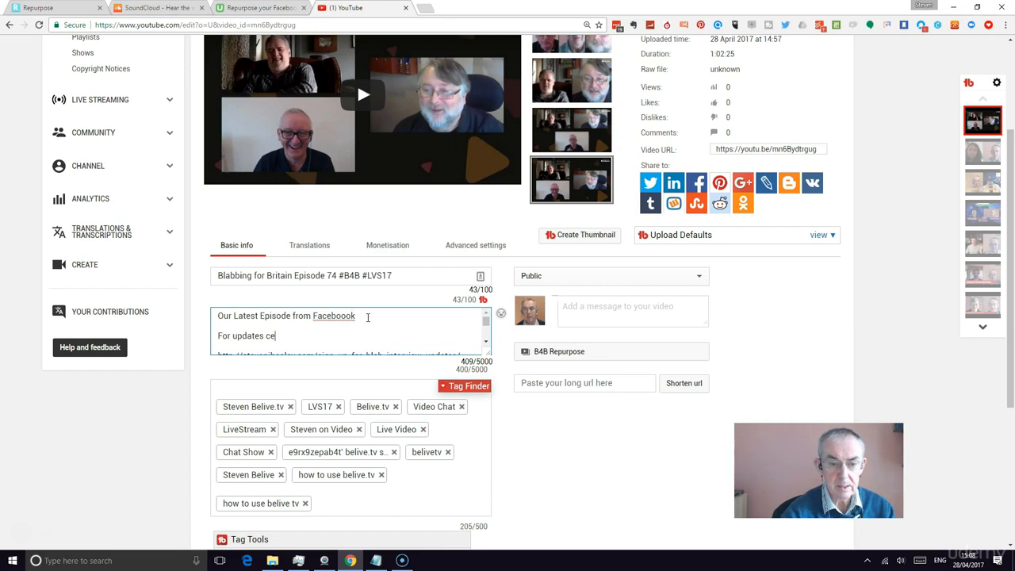
key("BackSpace")
type("ge")
type("check")
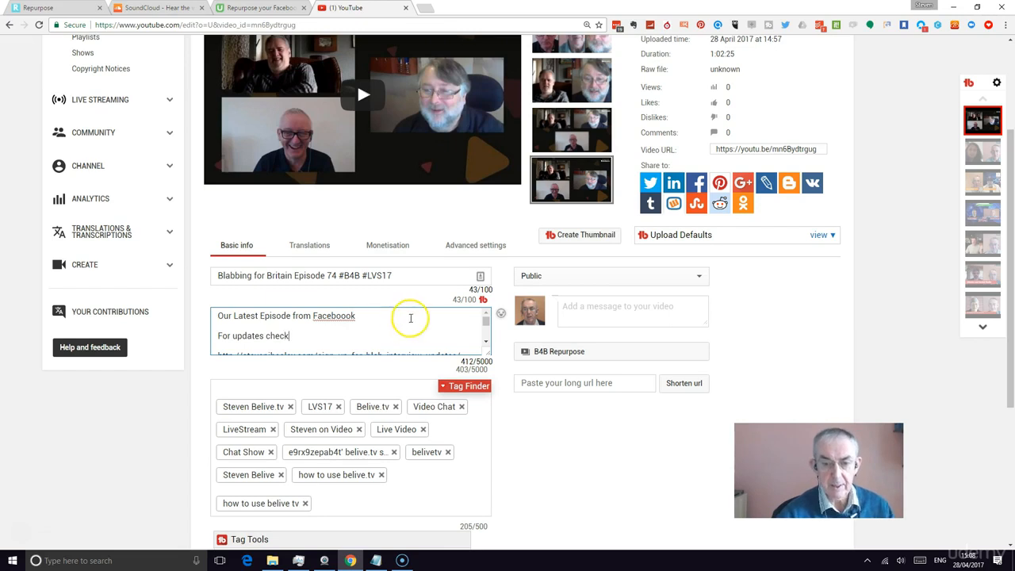
Move the sentence beginning "The B4B team are" onto its own paragraph after the BeLive.tv line
left_click(486, 343)
left_click(486, 343)
left_click(486, 344)
left_click(486, 343)
left_click(242, 331)
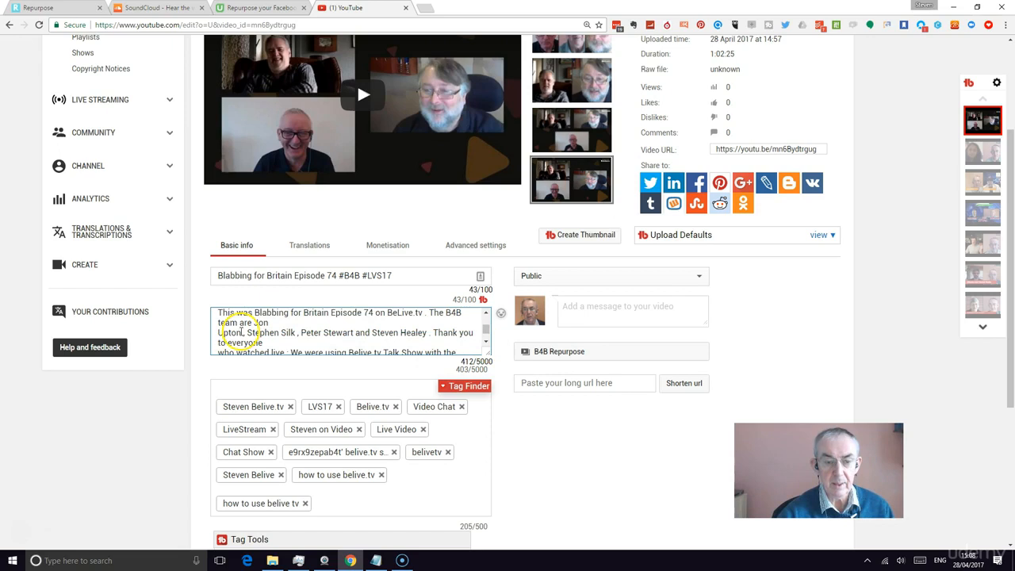
left_click(431, 313)
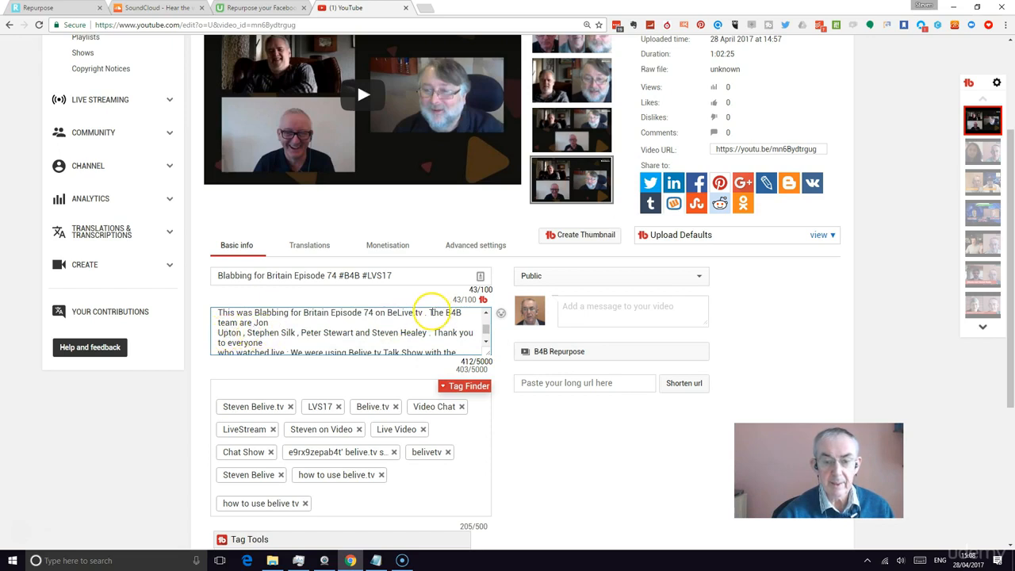
key("Return")
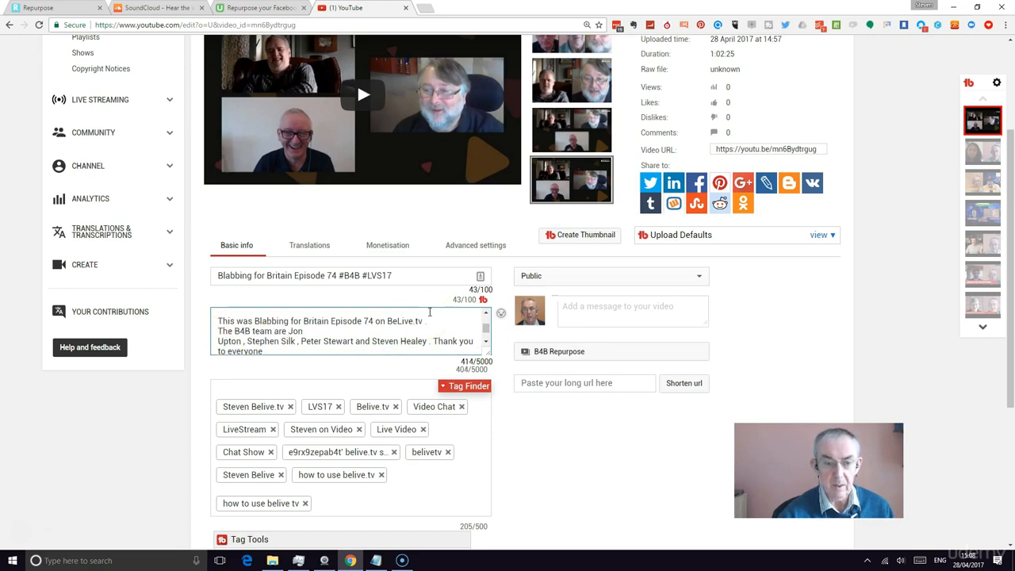
type("#")
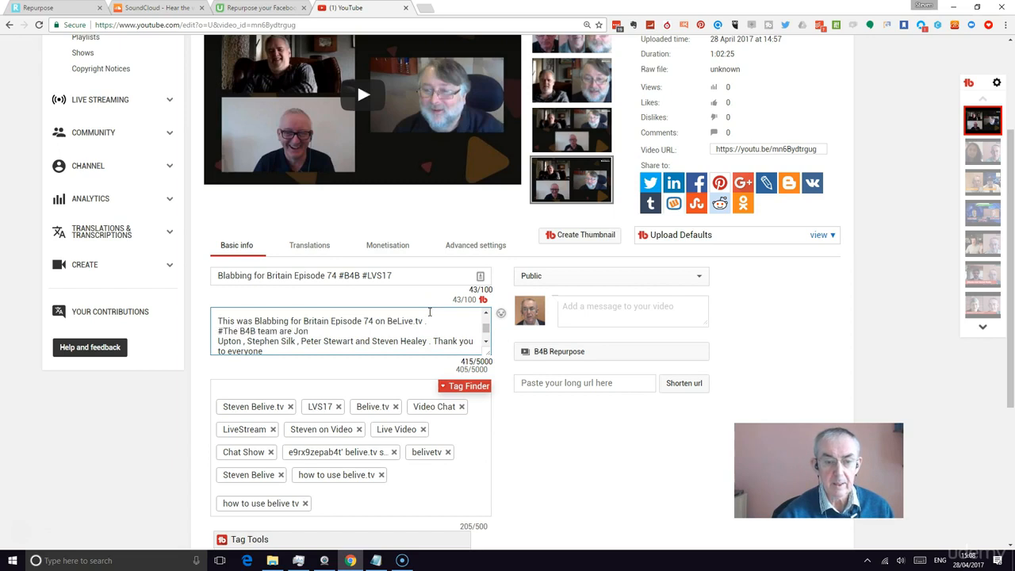
key("BackSpace")
key("Return")
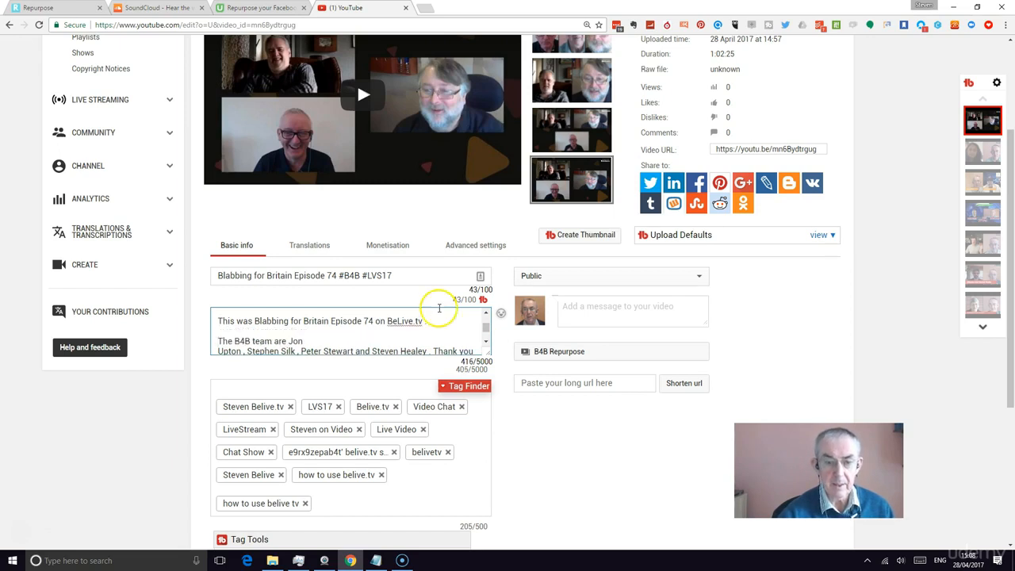
Rejoin the split team member name onto one line and start "Thank you to everyone" on a new line
scroll(476, 333, "down", 2)
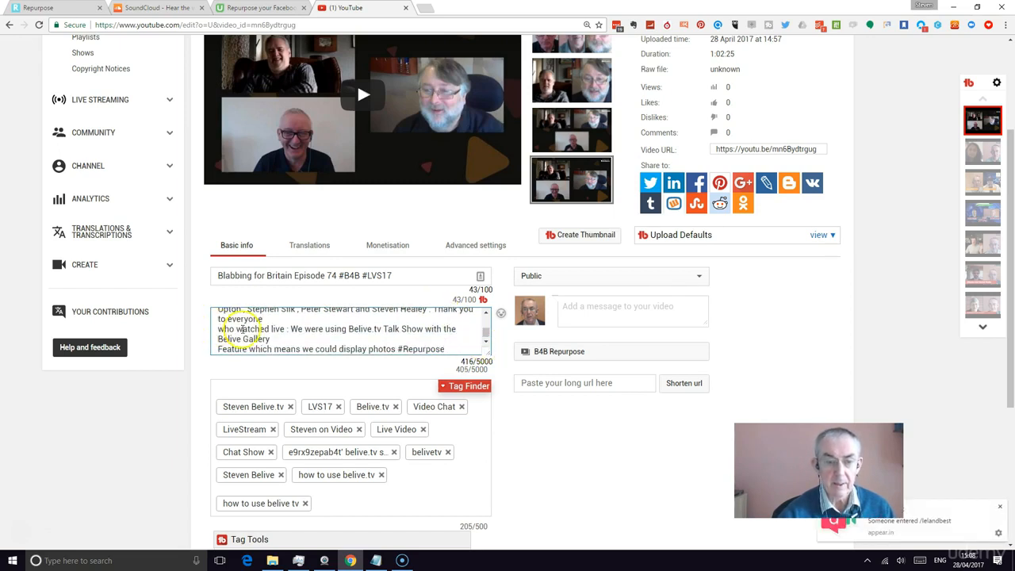
scroll(476, 321, "up", 2)
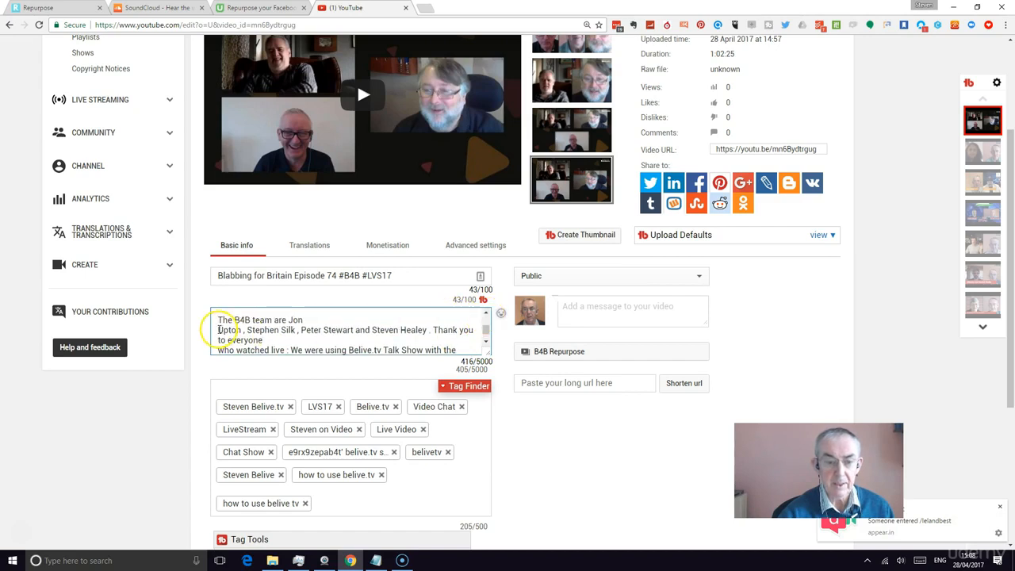
left_click(217, 330)
key("BackSpace")
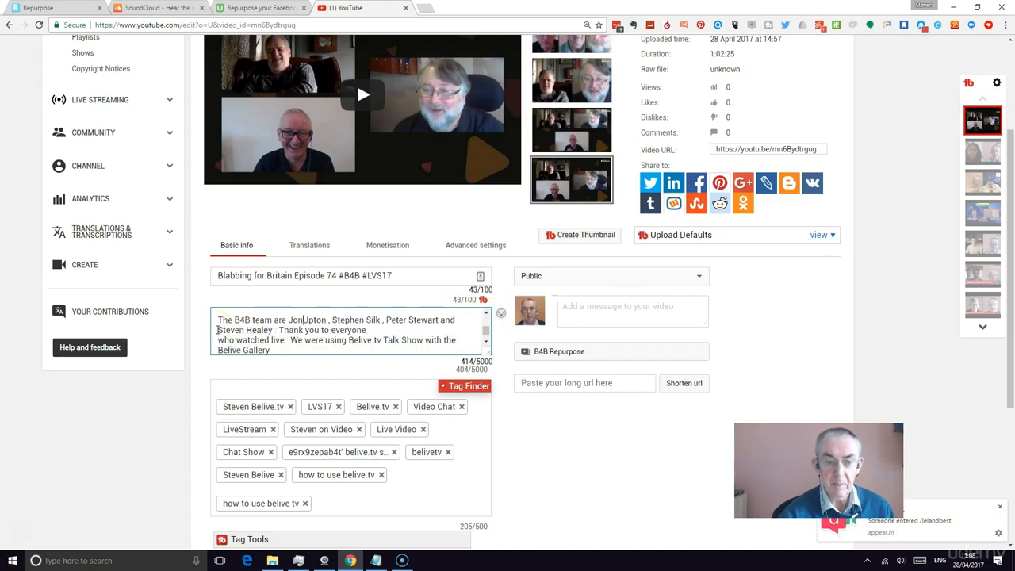
left_click(276, 332)
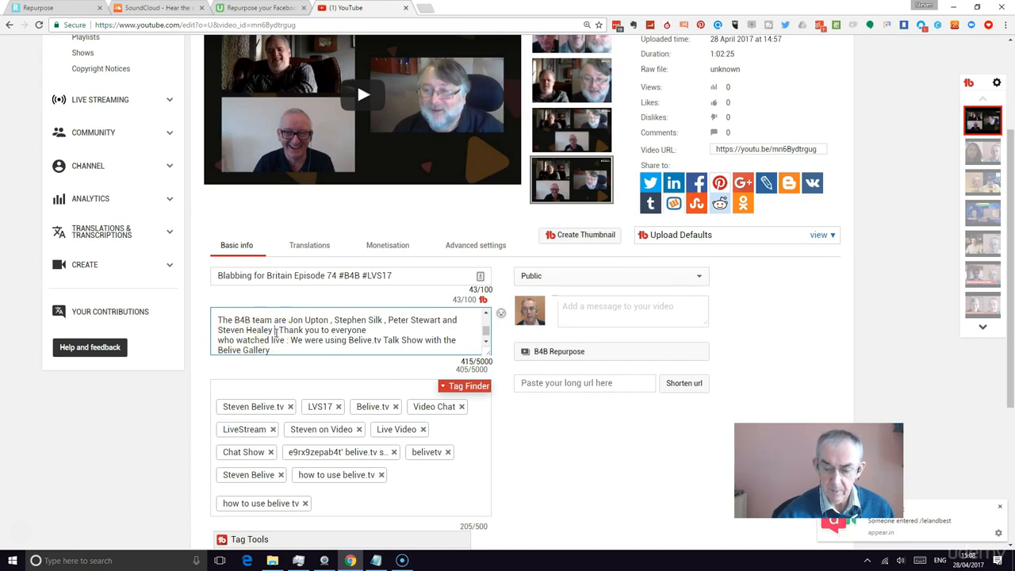
key("Return")
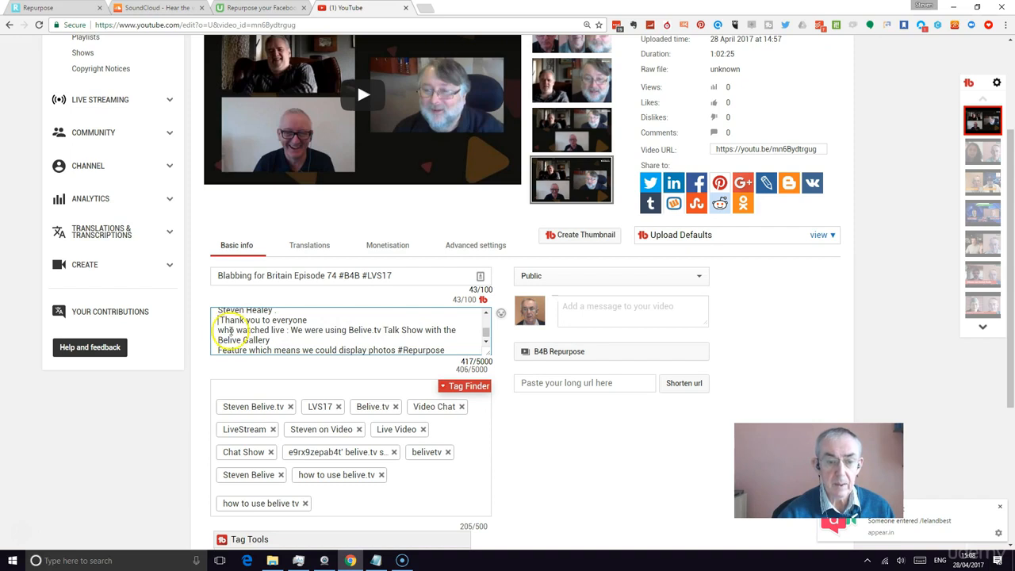
Join "who watched live" to the "Thank you to everyone" line and put a blank line before it
left_click(219, 330)
key("BackSpace")
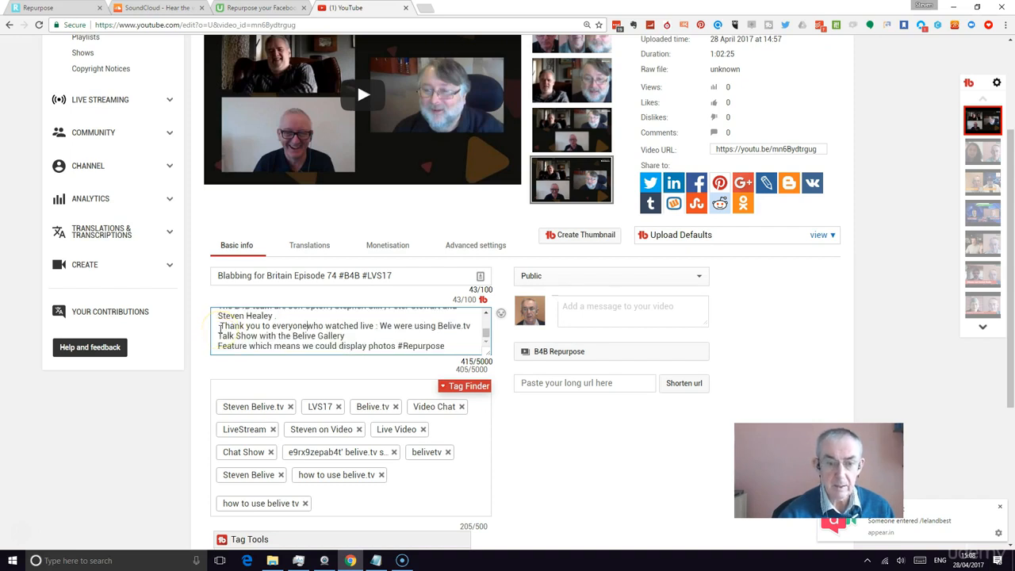
left_click(221, 326)
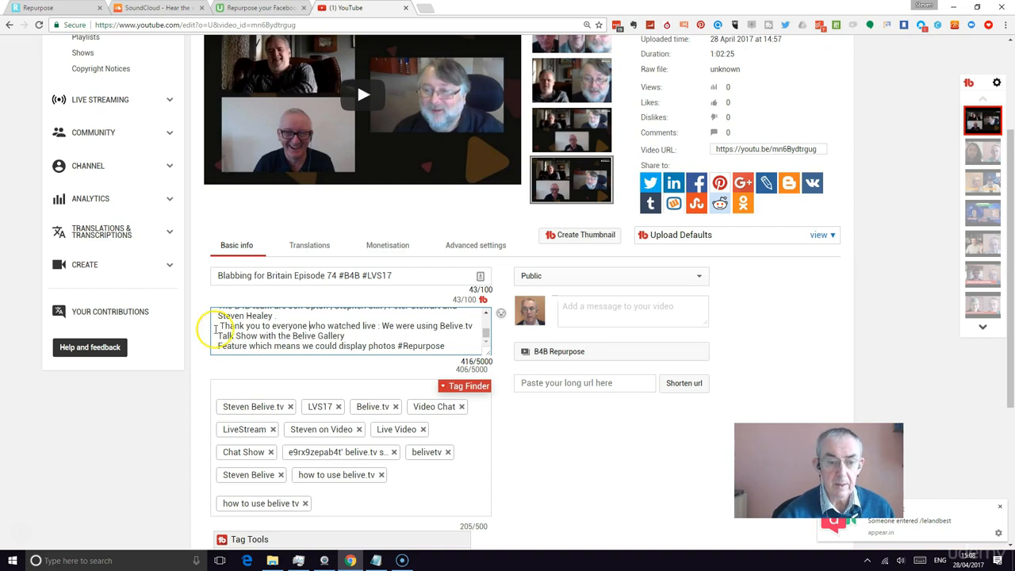
key("Return")
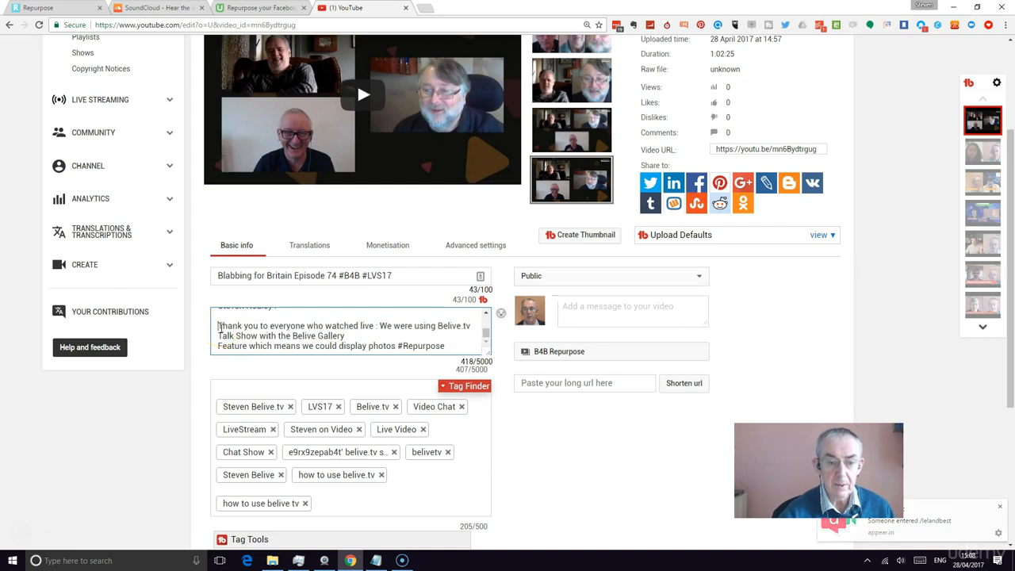
Start "We were using Belive.tv Talk Show" as a separate paragraph after a blank line
left_click(378, 325)
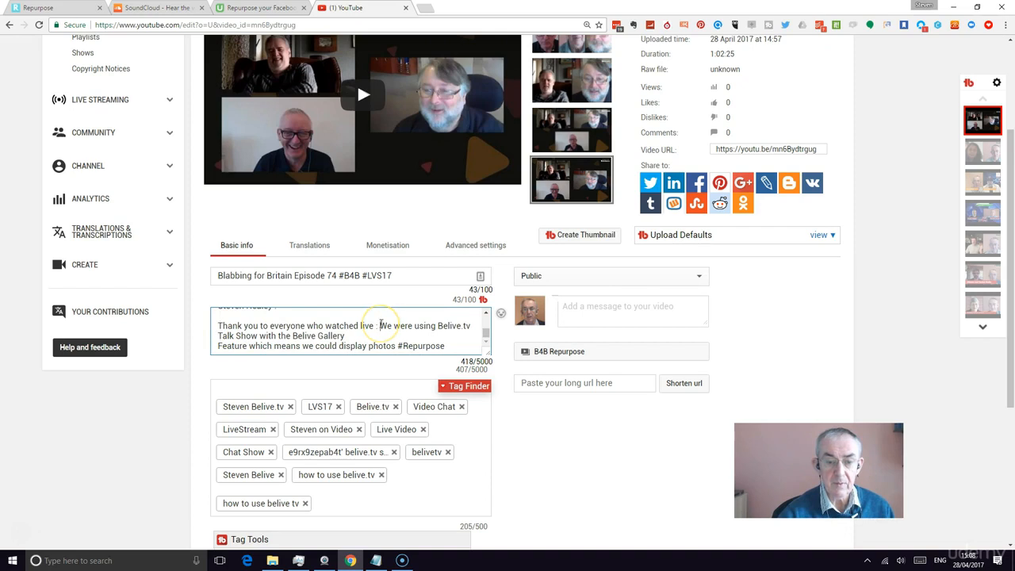
key("Return")
key("Return")
left_click(481, 339)
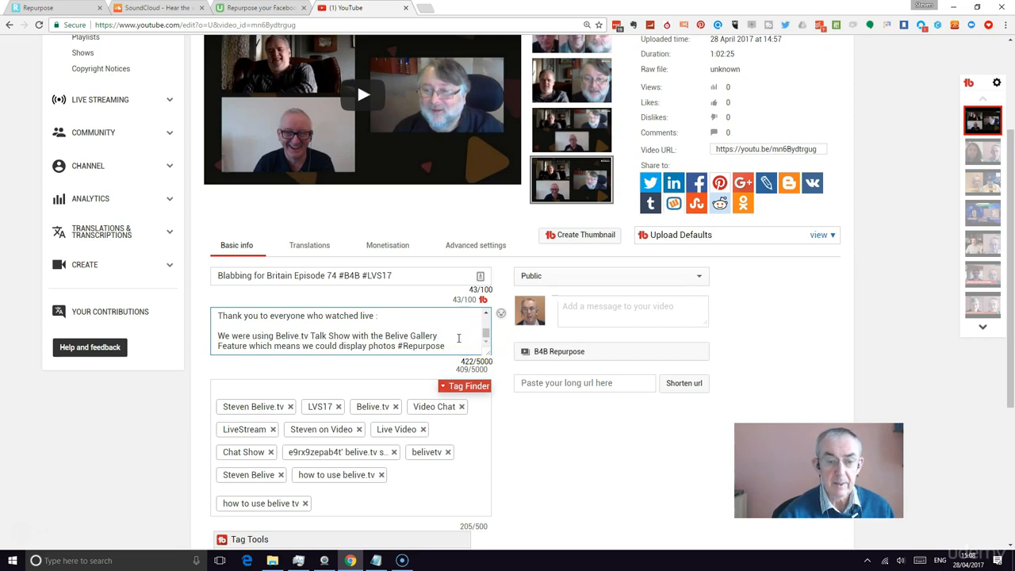
Move the #Repurpose hashtag onto its own line at the end of the description, after a blank line
left_click(461, 341)
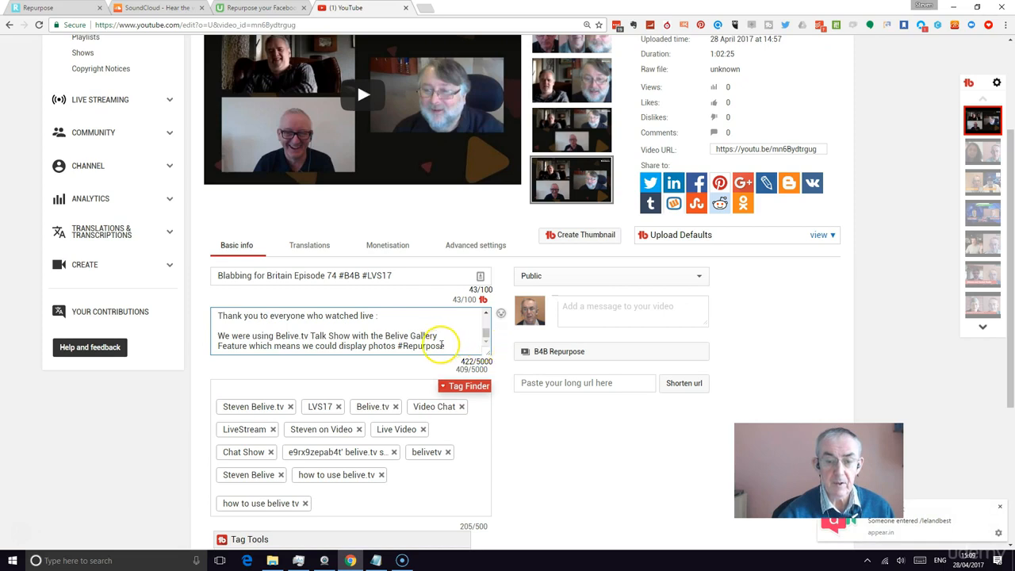
left_click_drag(396, 345, 448, 345)
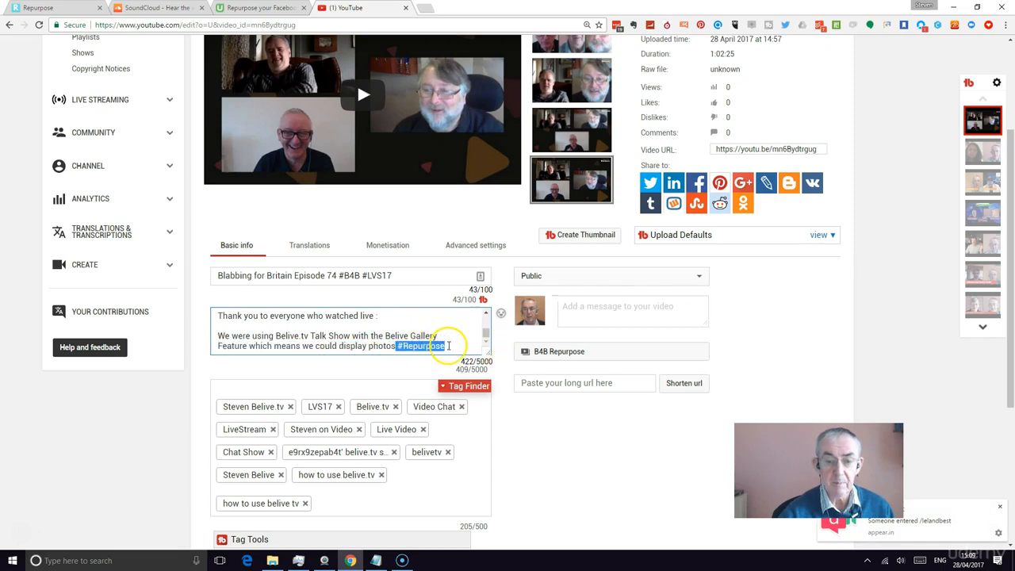
left_click(450, 346)
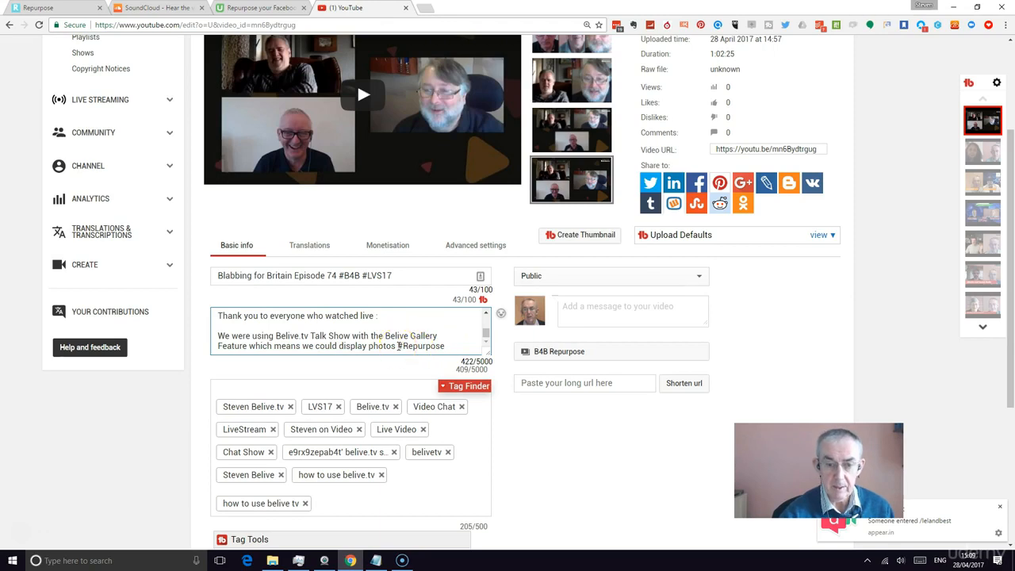
left_click(398, 346)
key("Return")
key("Return")
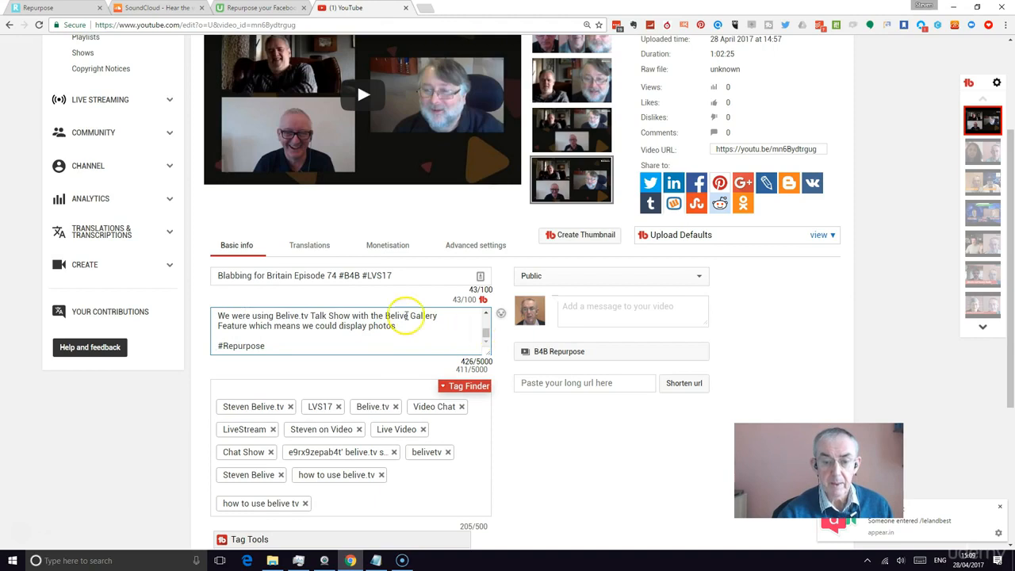
Use the tag suggestion tool to add the suggested "blabbing for britain" tag to the video
scroll(410, 321, "down", 2)
scroll(276, 340, "down", 1)
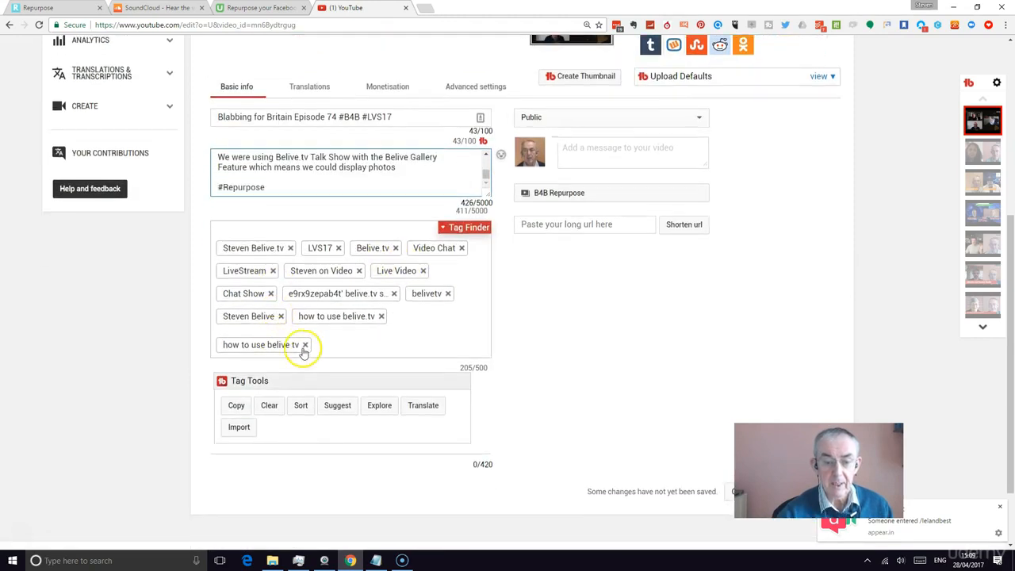
left_click(337, 407)
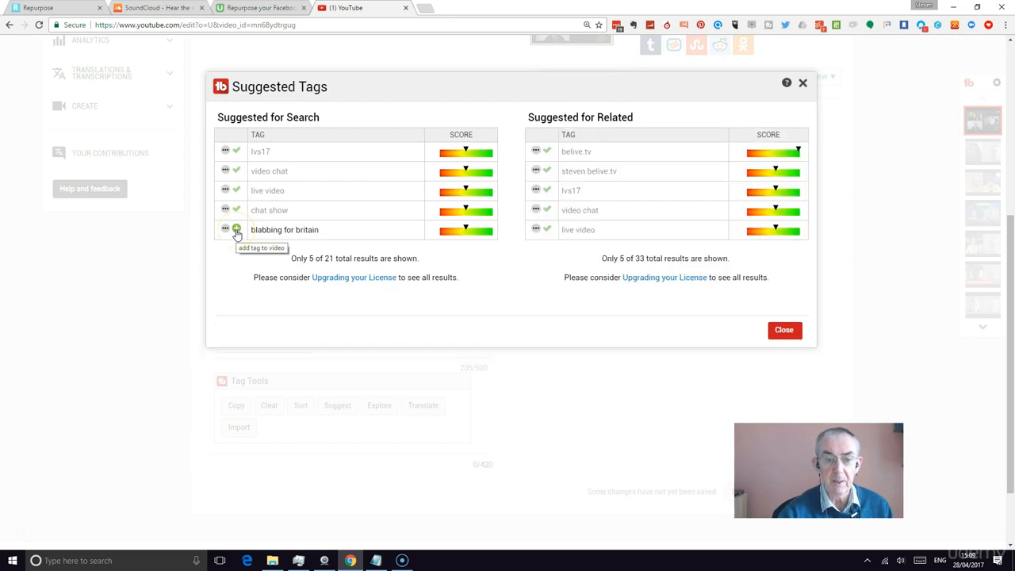
left_click(236, 230)
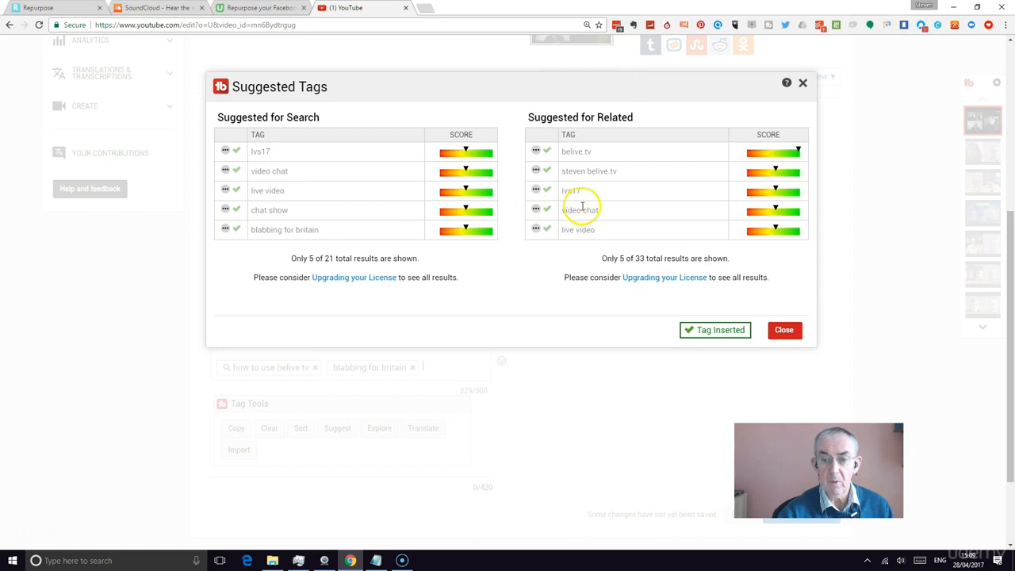
left_click(803, 84)
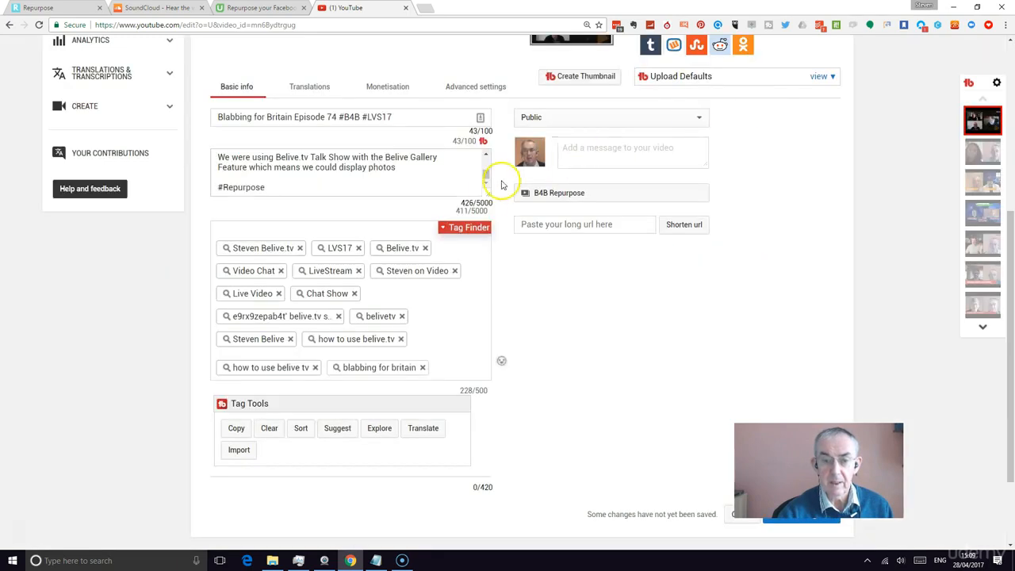
left_click(474, 231)
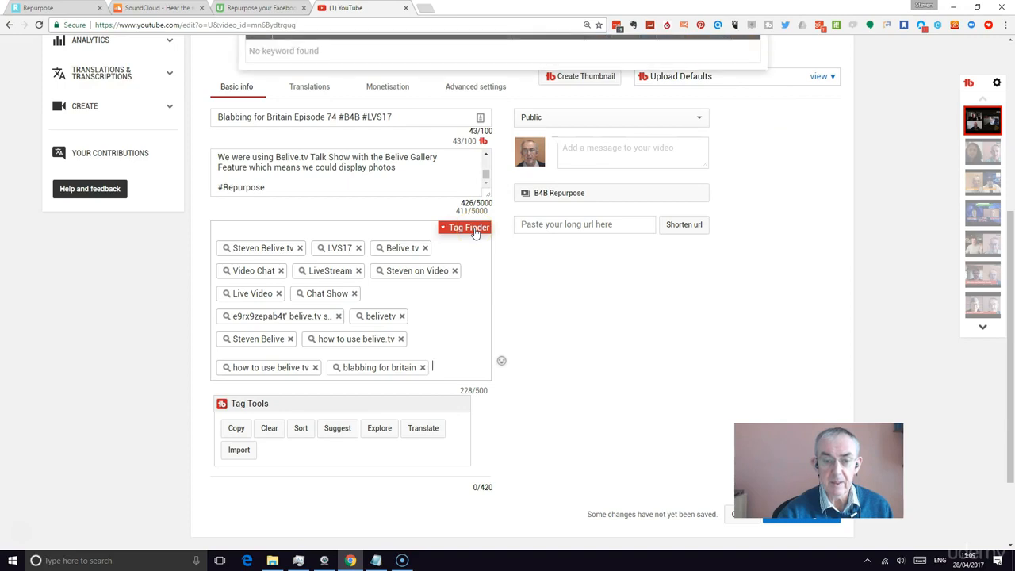
scroll(481, 190, "up", 5)
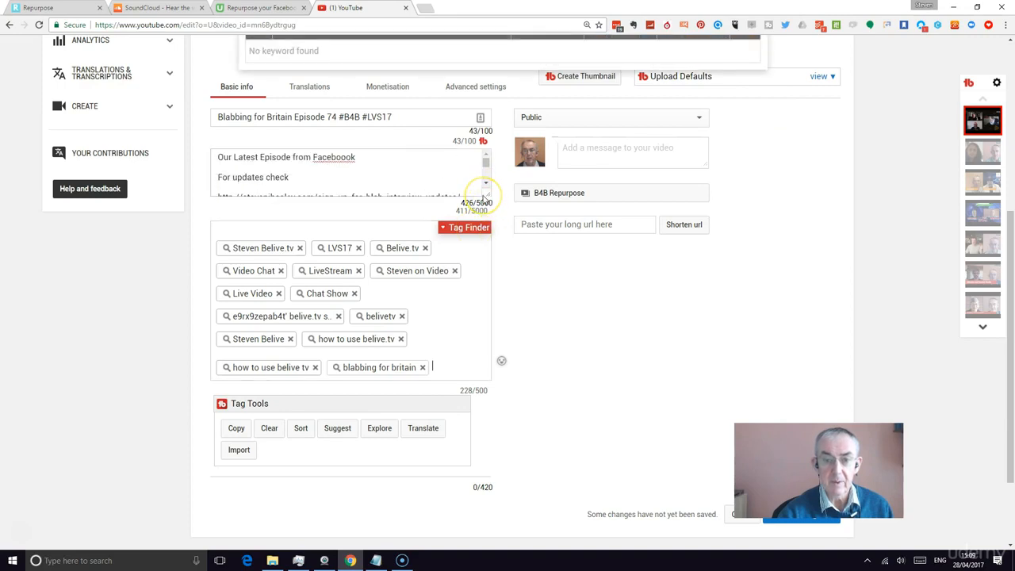
scroll(659, 89, "up", 2)
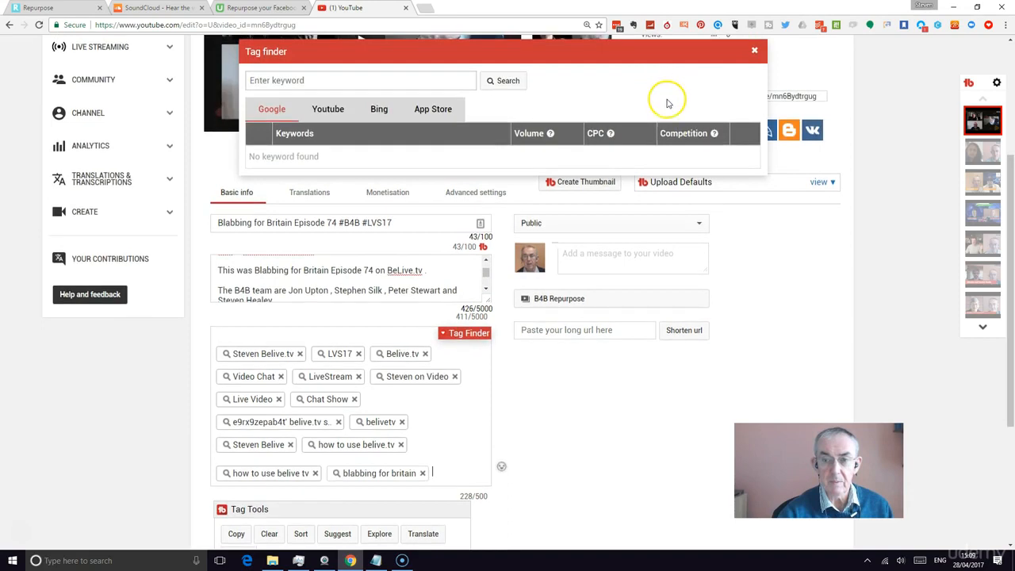
left_click(401, 80)
left_click(754, 49)
scroll(673, 153, "up", 2)
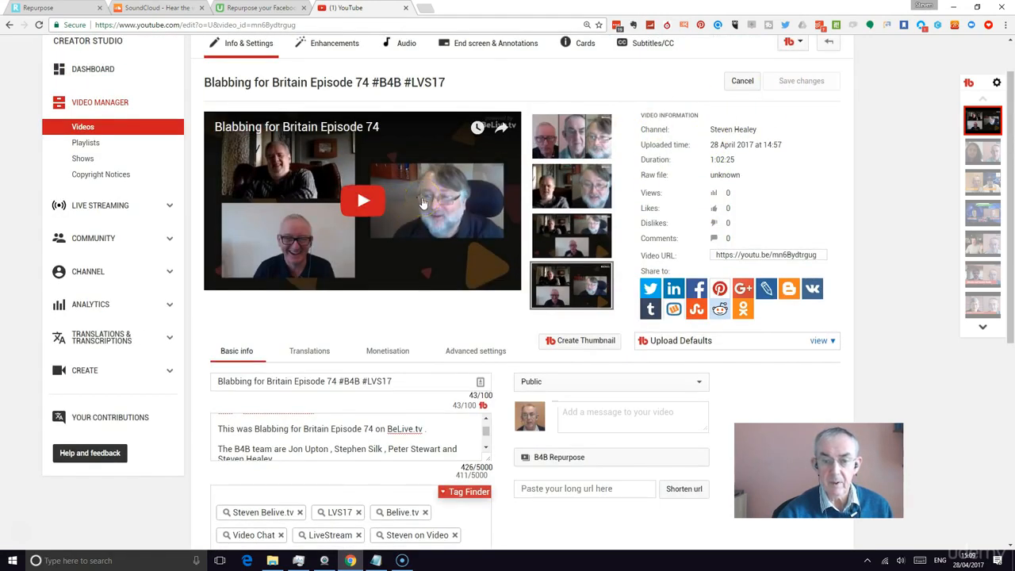
Add the video to the Blabbing for Britain playlist and save the changes
mouse_move(534, 272)
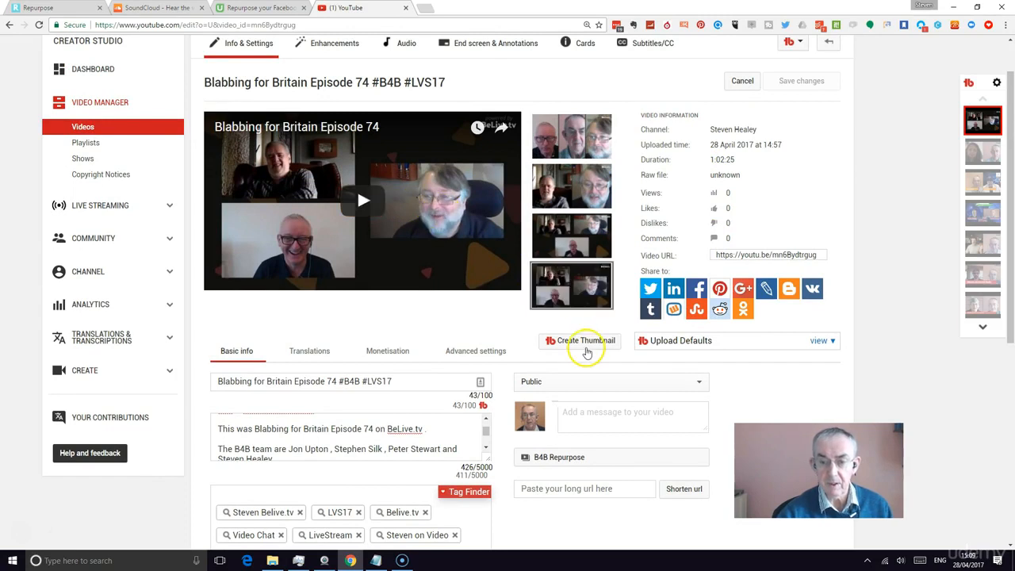
scroll(584, 351, "down", 1)
scroll(584, 351, "down", 1)
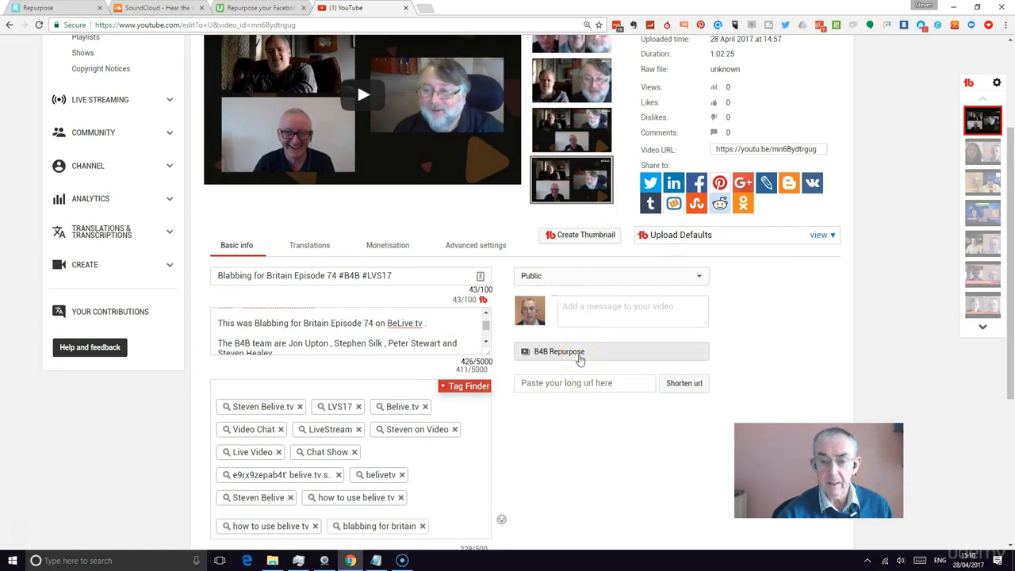
left_click(580, 359)
scroll(579, 370, "down", 2)
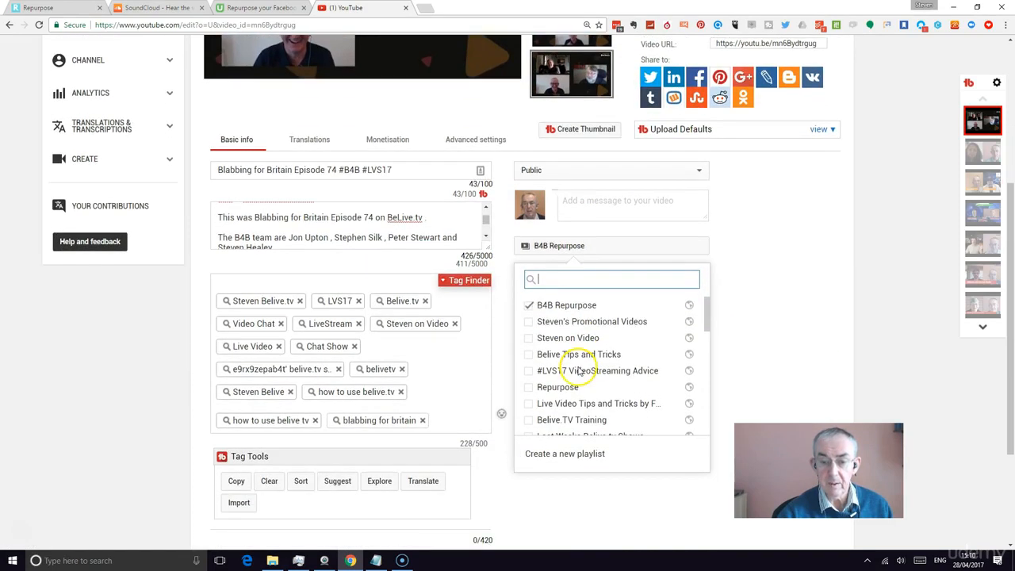
scroll(569, 361, "down", 1)
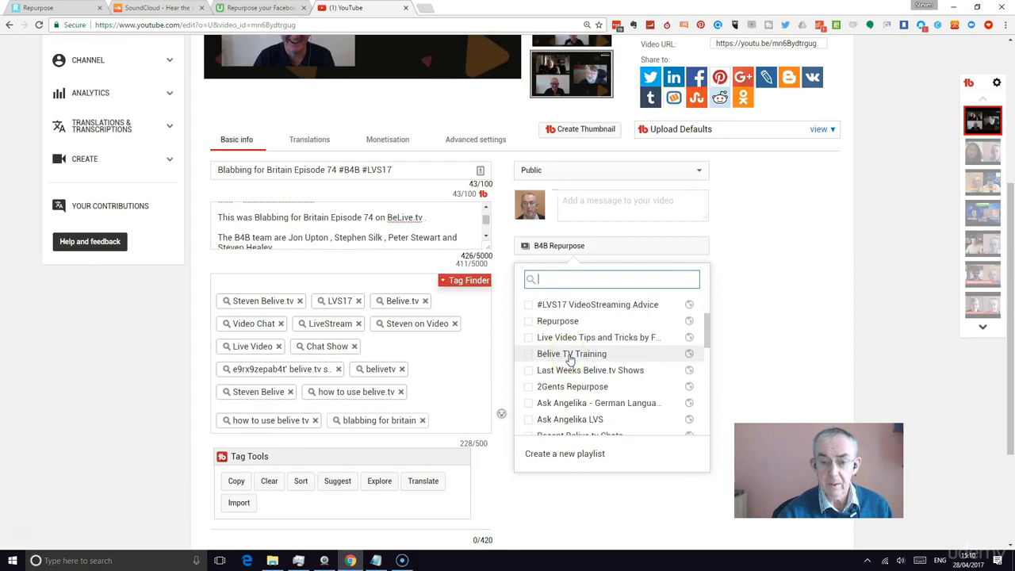
left_click_drag(708, 341, 707, 363)
left_click(545, 379)
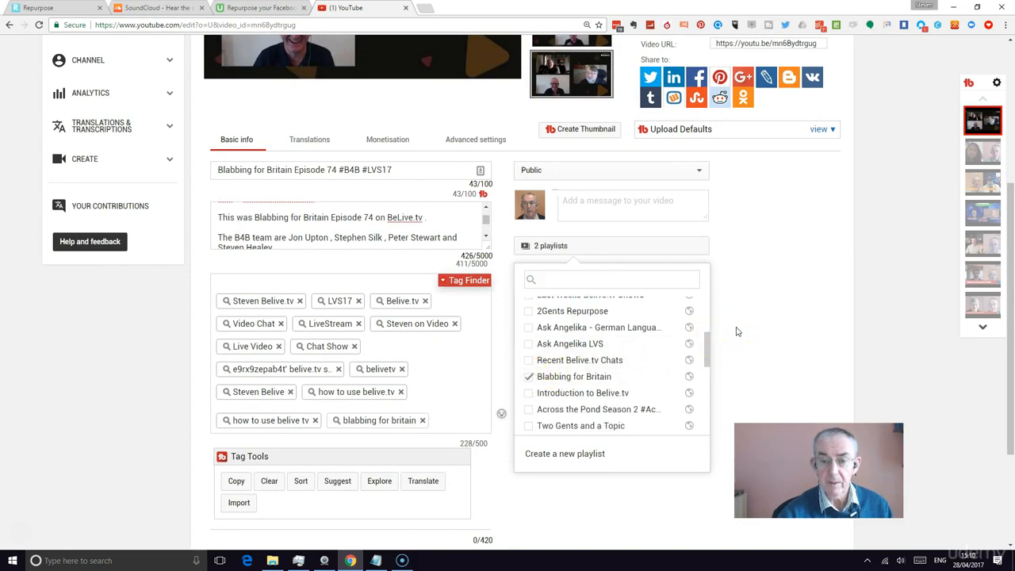
left_click(708, 307)
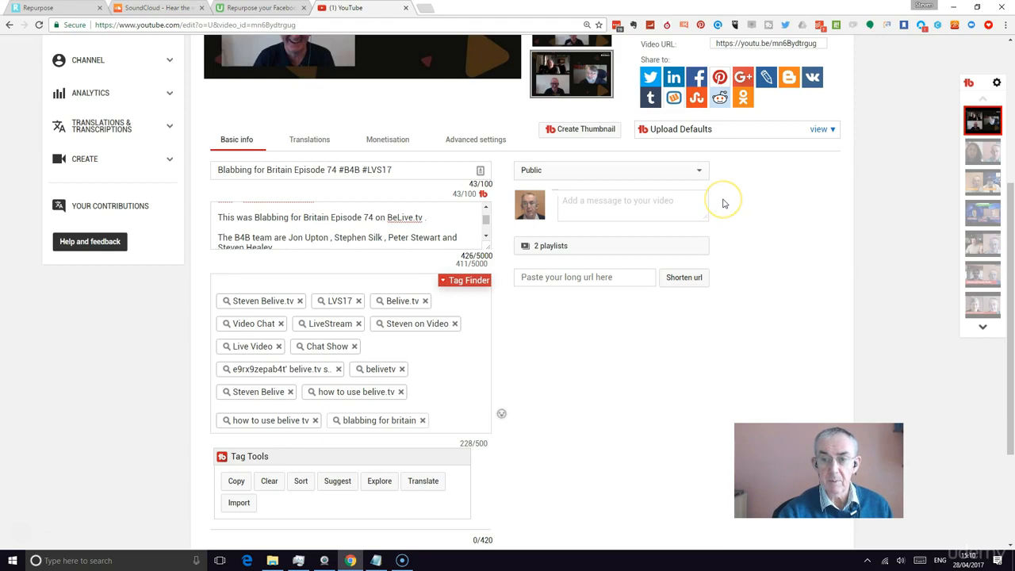
scroll(492, 207, "up", 3)
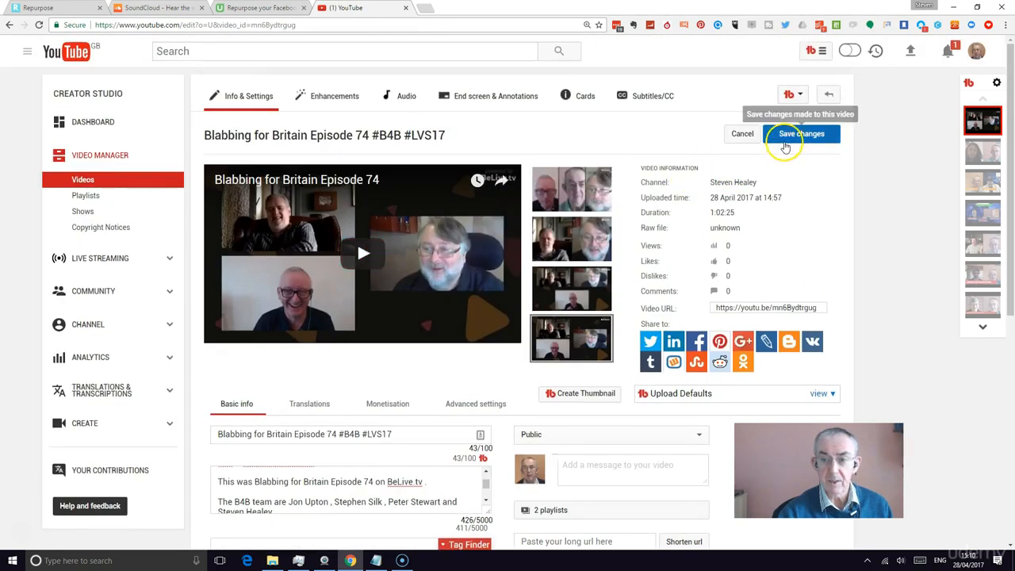
left_click(785, 145)
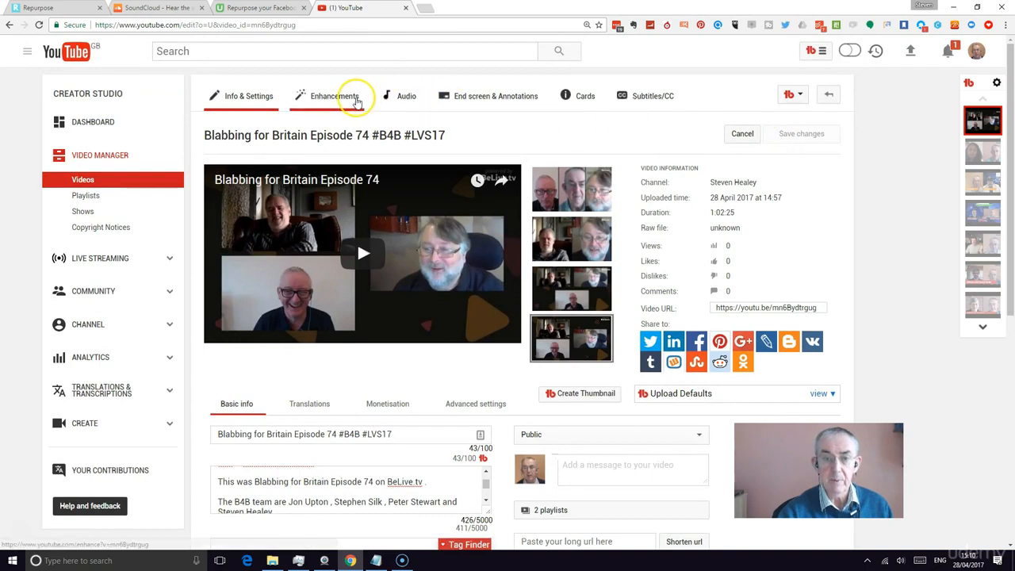
Add a video card linking to the "#Belive.tv - New Belive Gallery Feature" upload
left_click(564, 98)
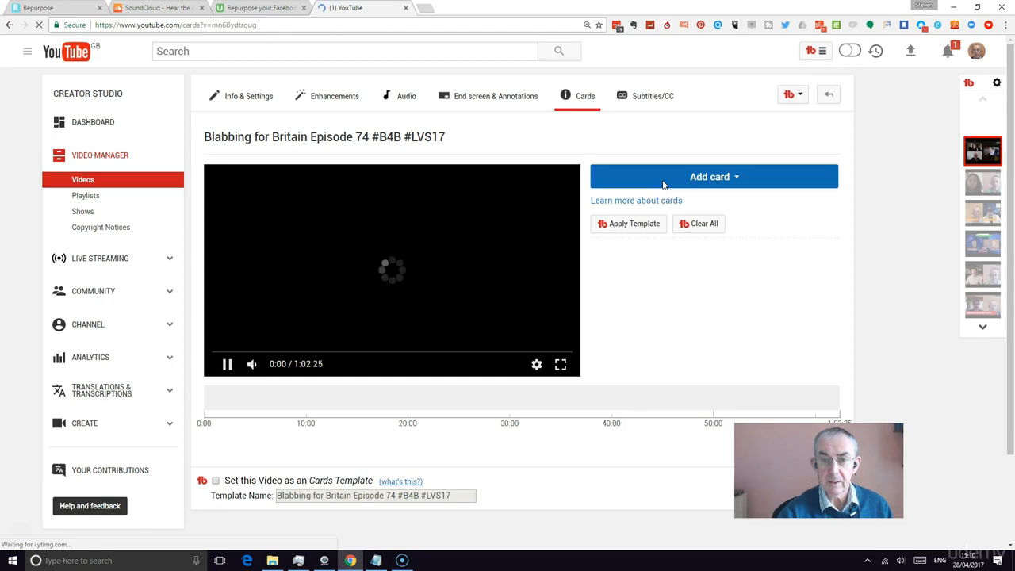
left_click(664, 178)
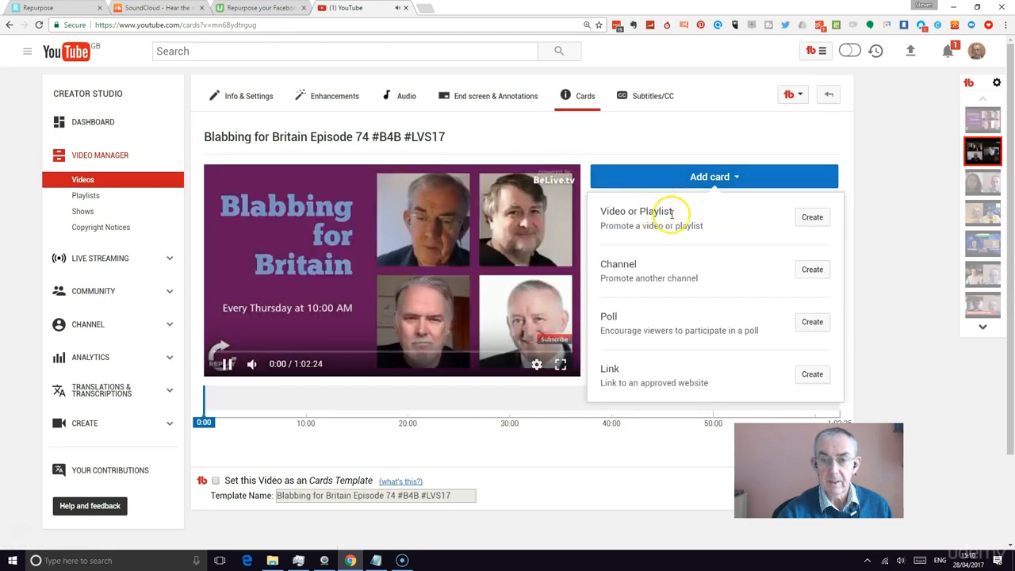
left_click(810, 217)
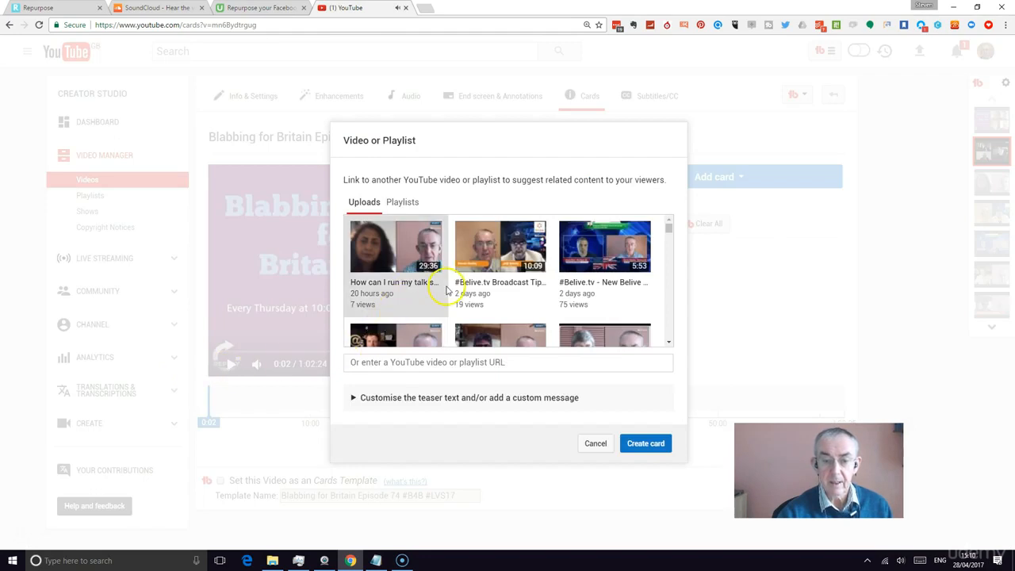
scroll(576, 261, "down", 1)
scroll(576, 262, "up", 1)
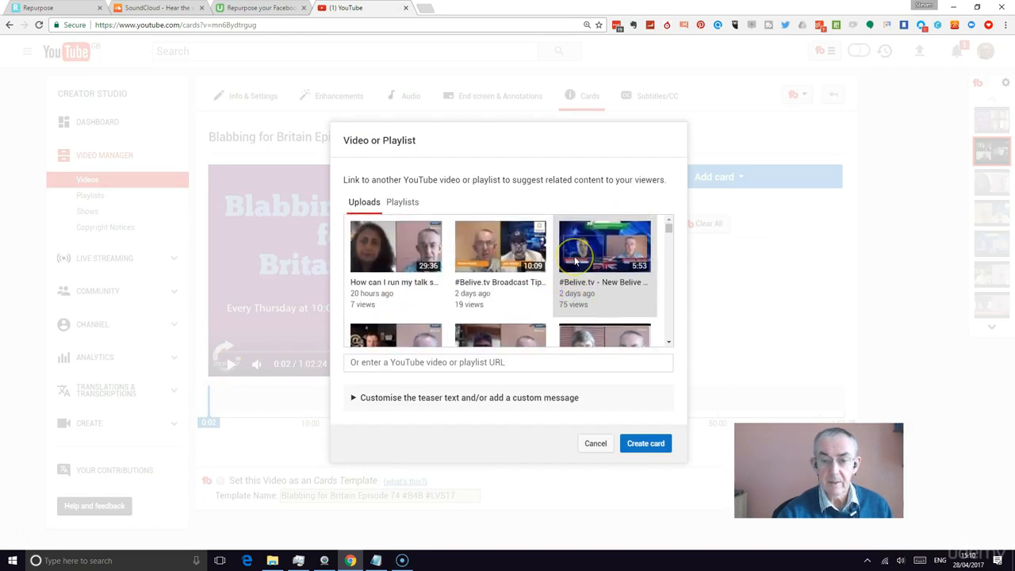
left_click(645, 444)
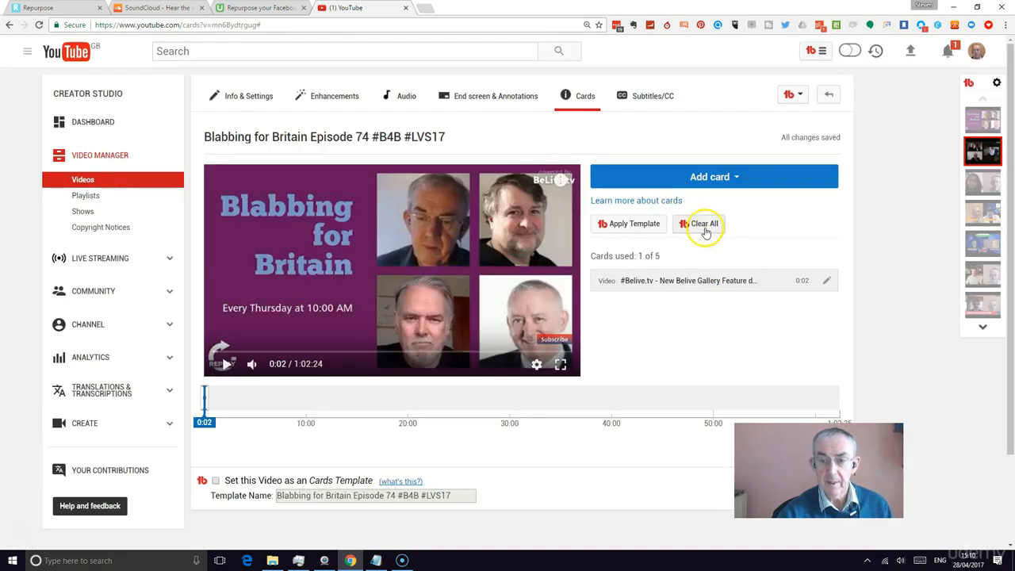
Add a second video card linking to the "Tzafrir Rehan CTO of Belive.tv chats with" upload
left_click(718, 179)
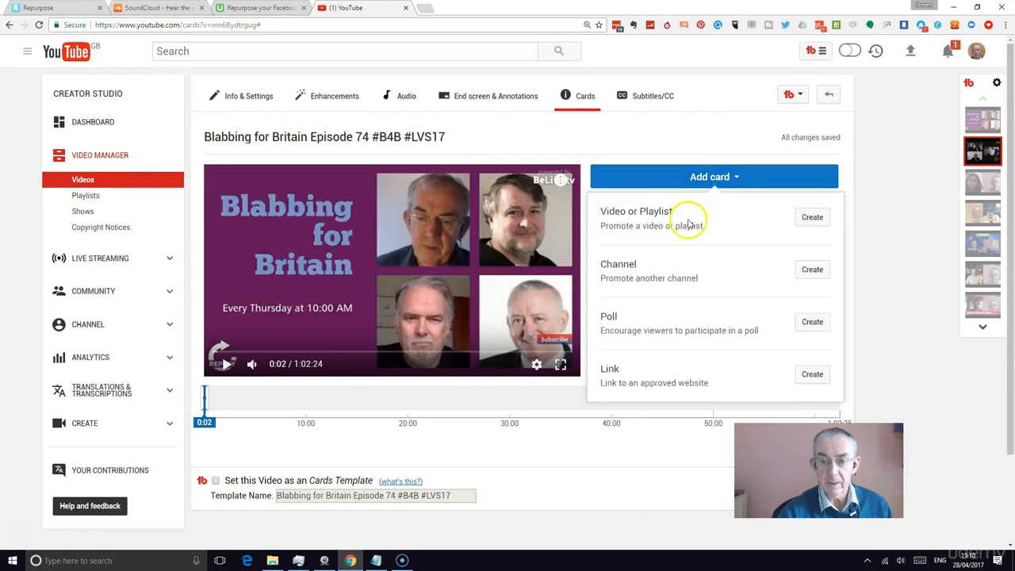
left_click(613, 226)
scroll(494, 230, "down", 3)
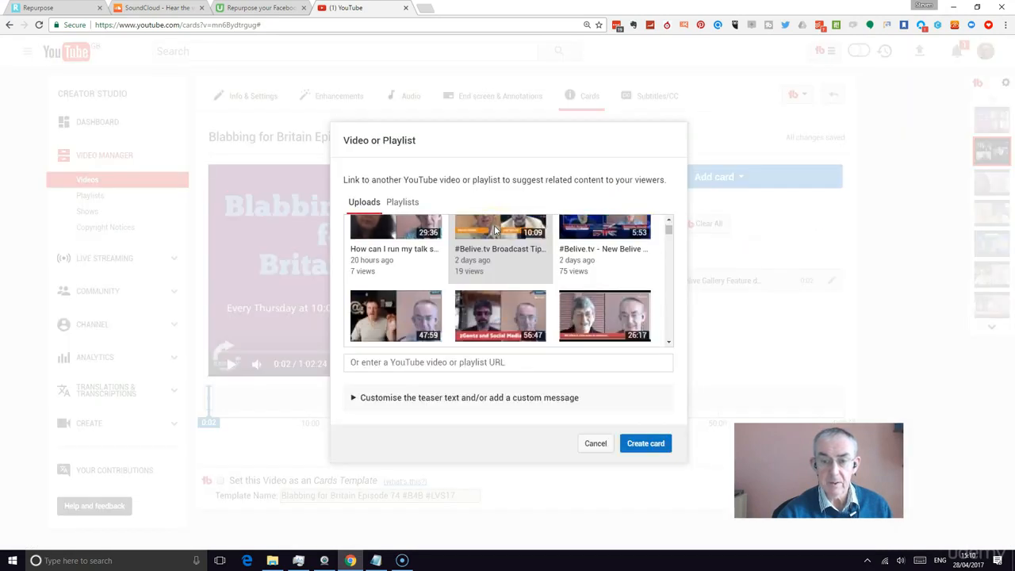
scroll(495, 230, "down", 1)
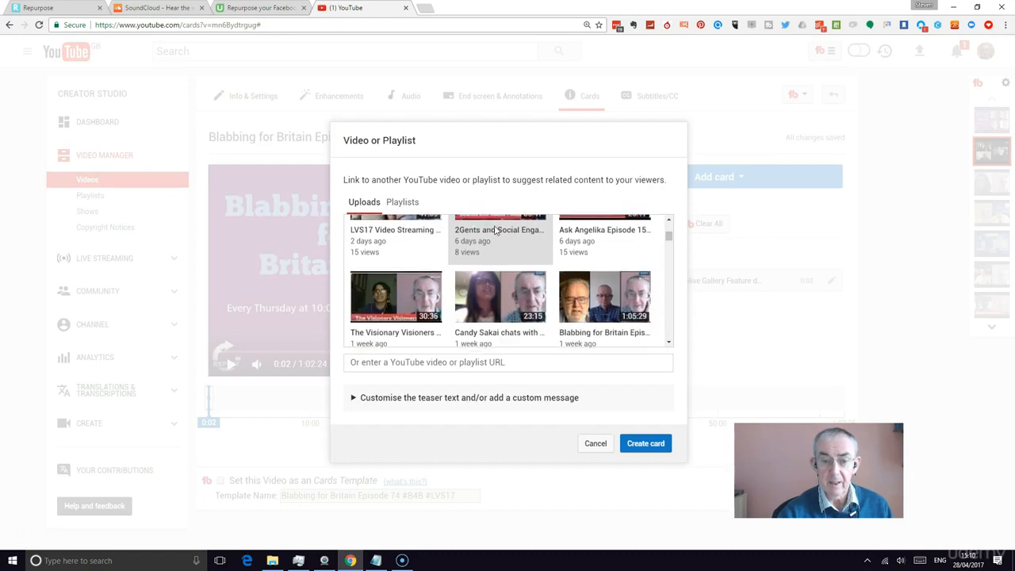
scroll(604, 285, "down", 2)
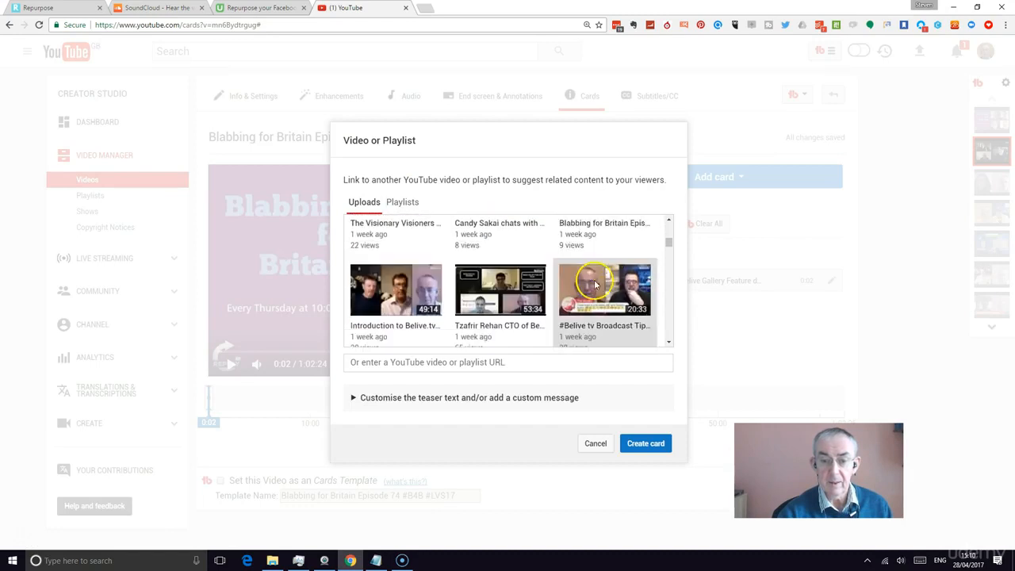
left_click(495, 292)
left_click(647, 443)
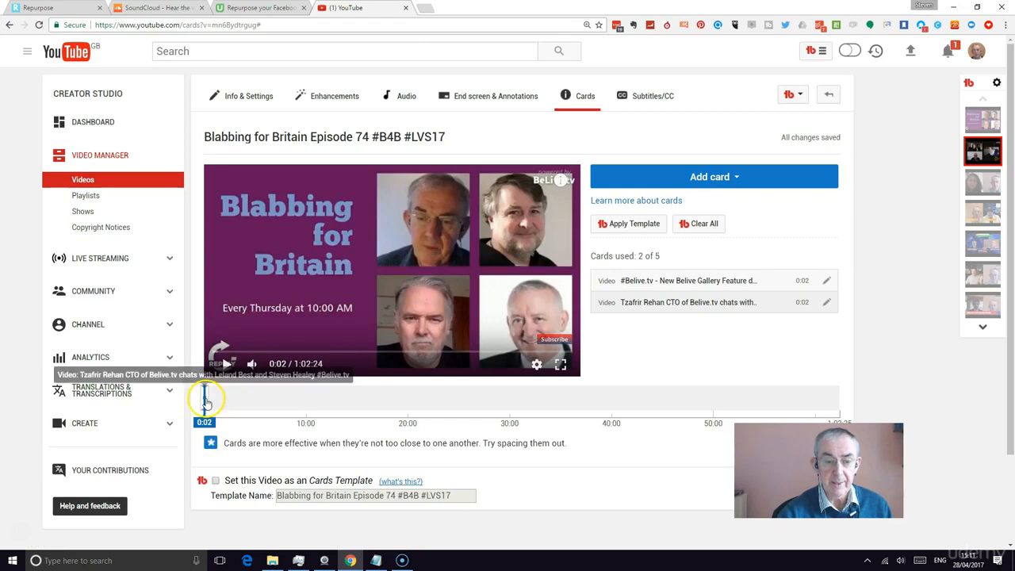
Try to move the second card along the timeline to about 6:02
mouse_move(204, 400)
left_mouse_down()
mouse_move(290, 400)
mouse_move(264, 401)
left_mouse_up()
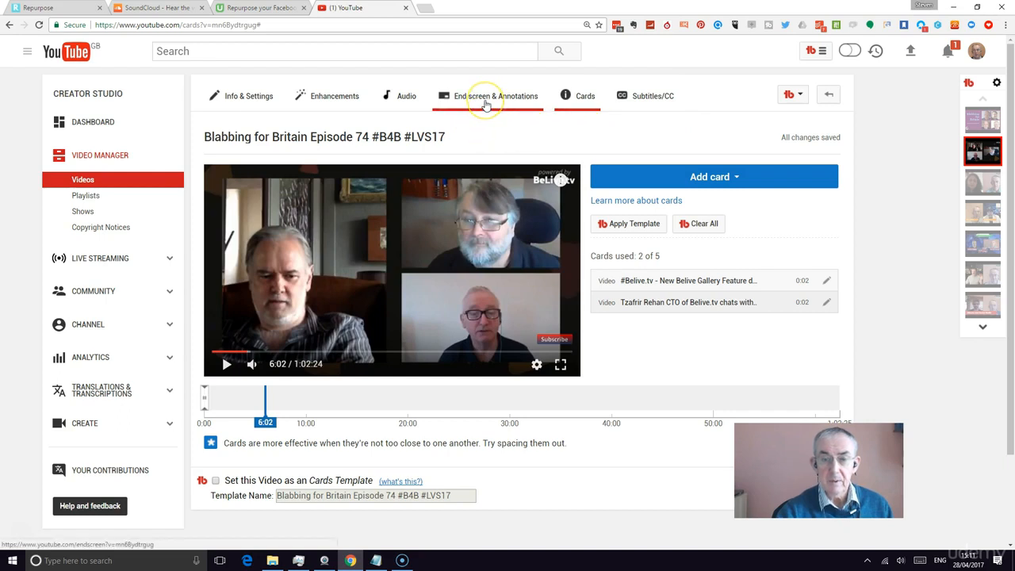
mouse_move(561, 344)
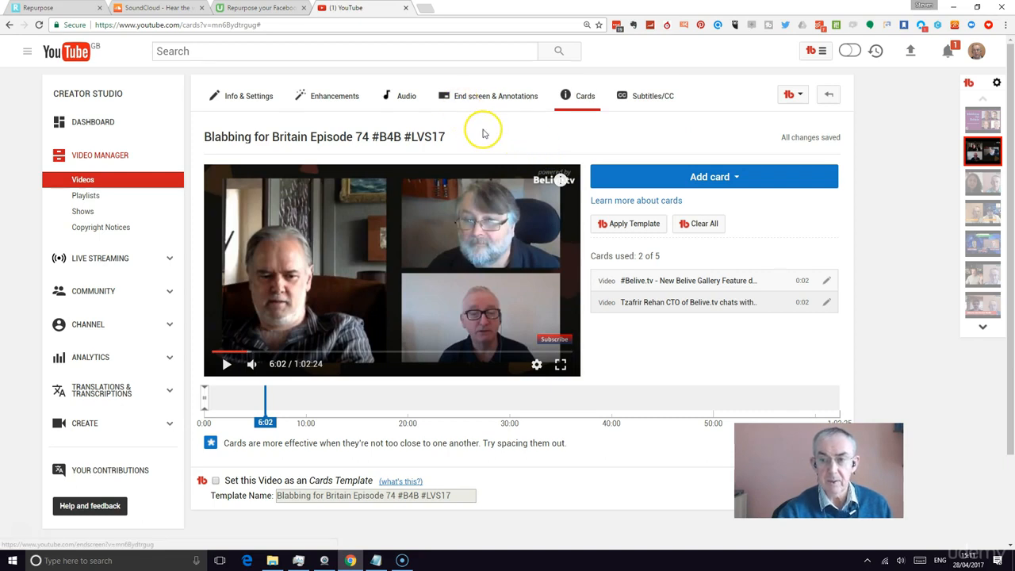
scroll(501, 138, "down", 1)
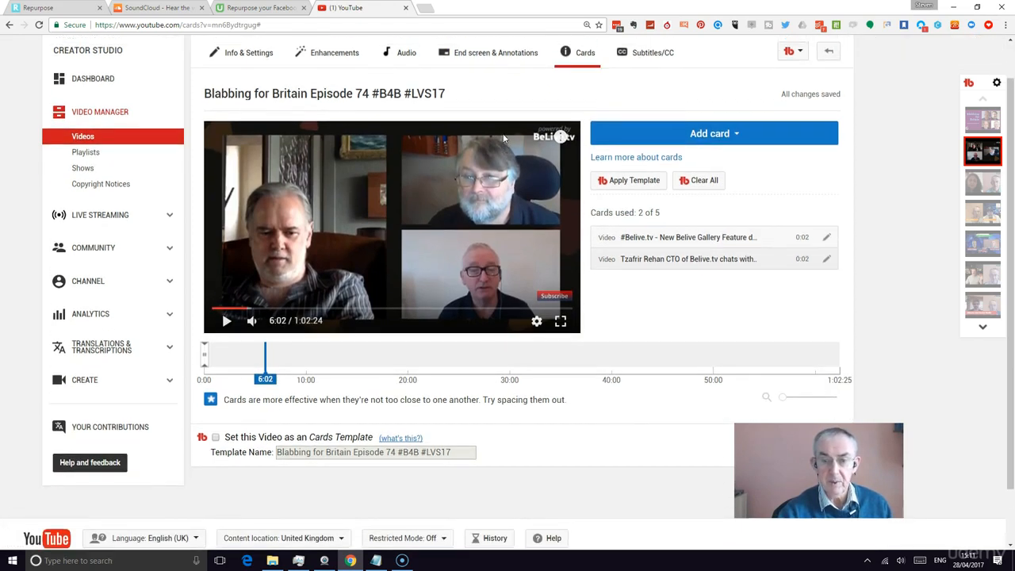
scroll(502, 138, "up", 1)
Insert "with" followed by the two presenters' first names after "Episode 74" in the video title
left_click(256, 96)
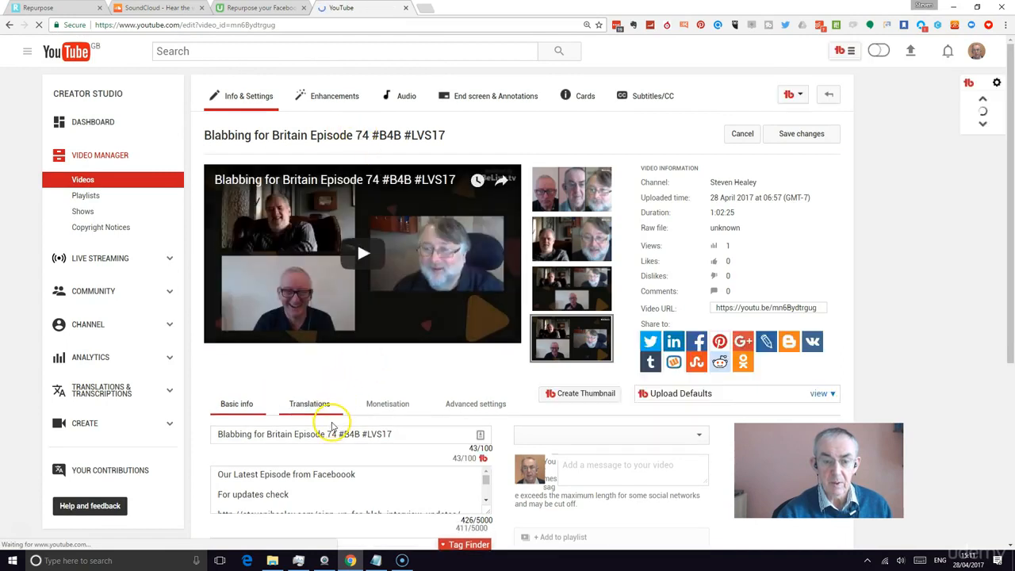
left_click(336, 434)
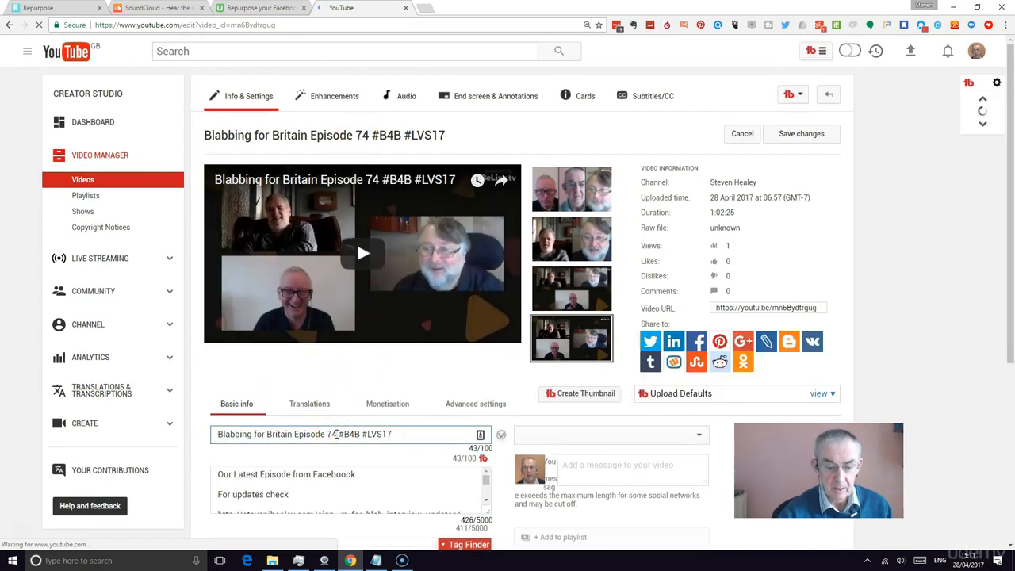
type("w ")
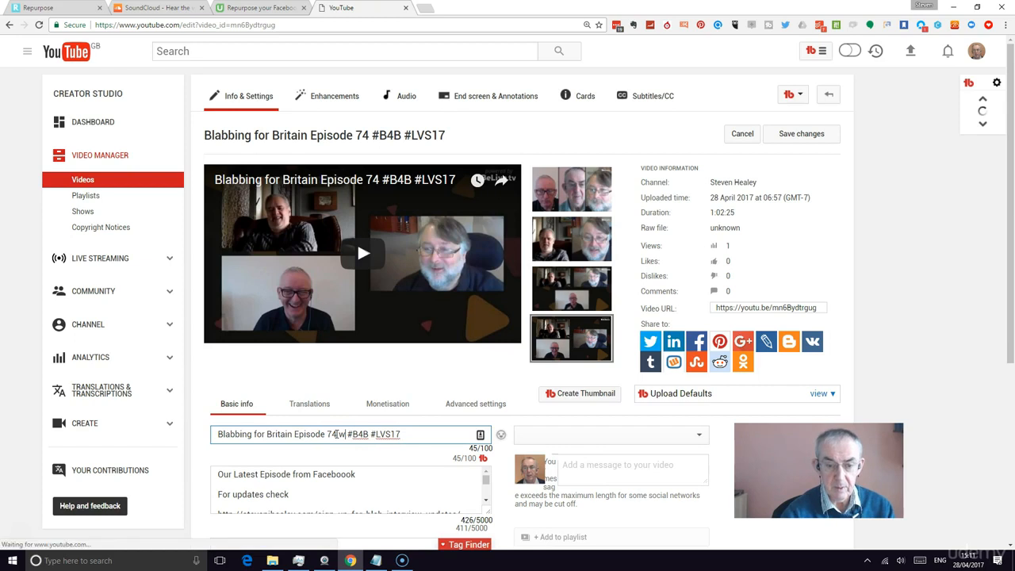
type("ith  ")
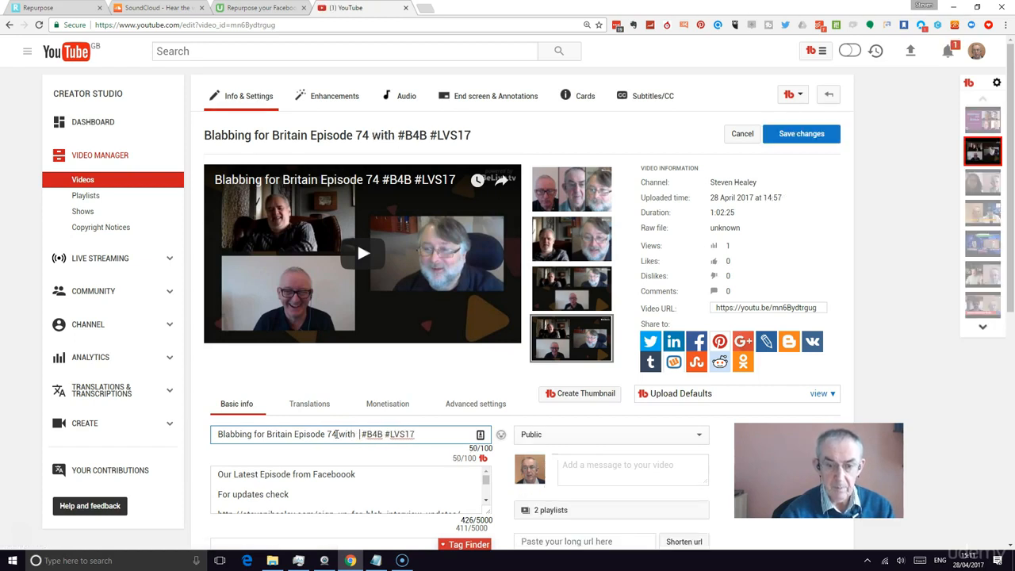
type("Jo")
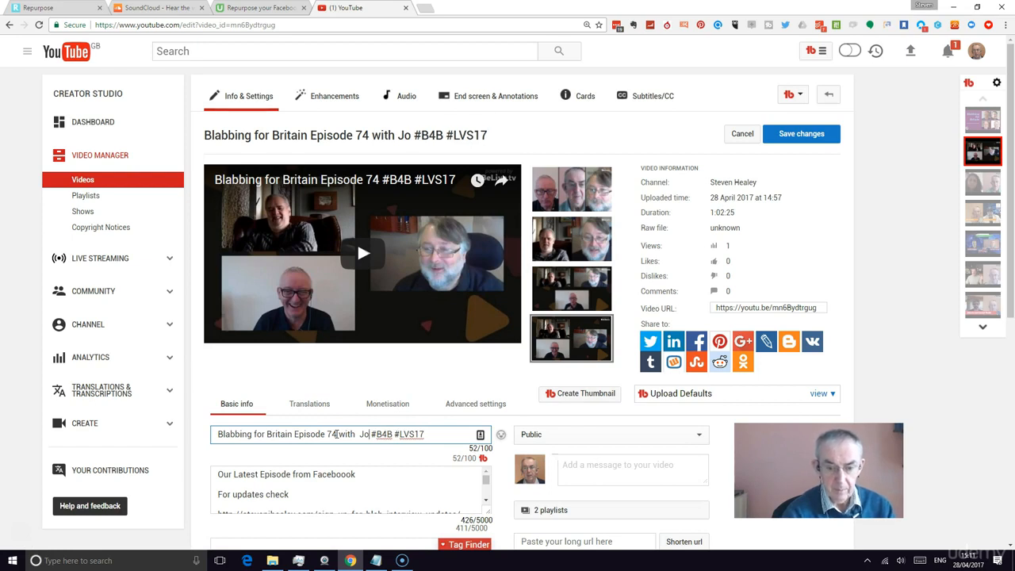
type("n and STeven")
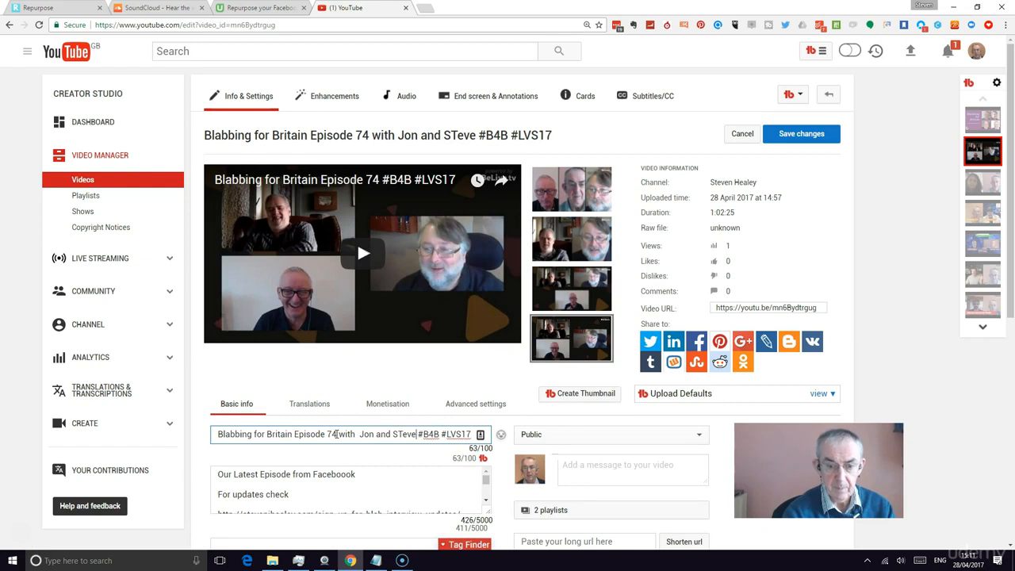
Correct the title to "Blabbing for Britain Episode 74 with Jon and Steven #B4B #LVS17" and save the changes
left_click(404, 435)
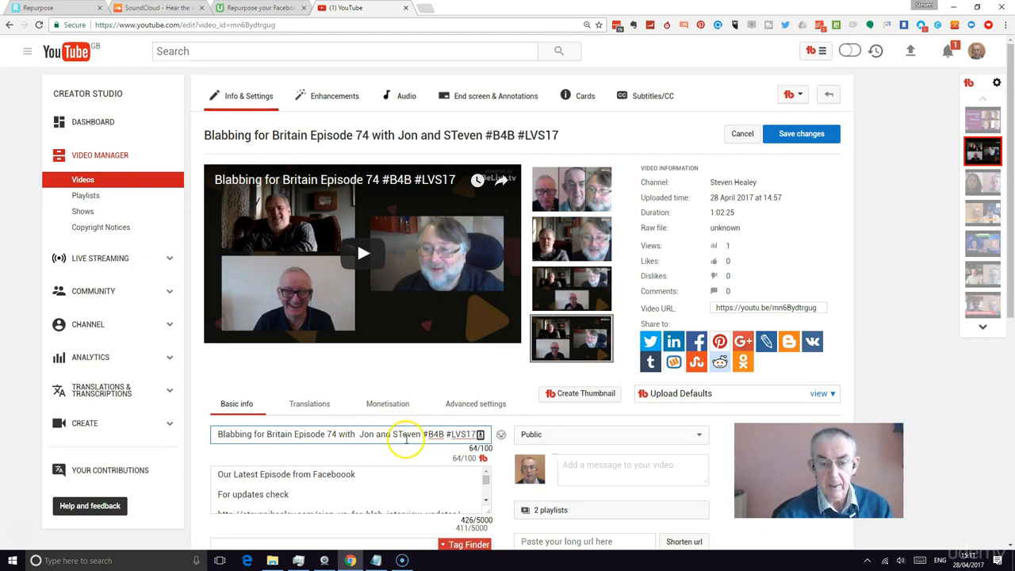
key("BackSpace")
type("t")
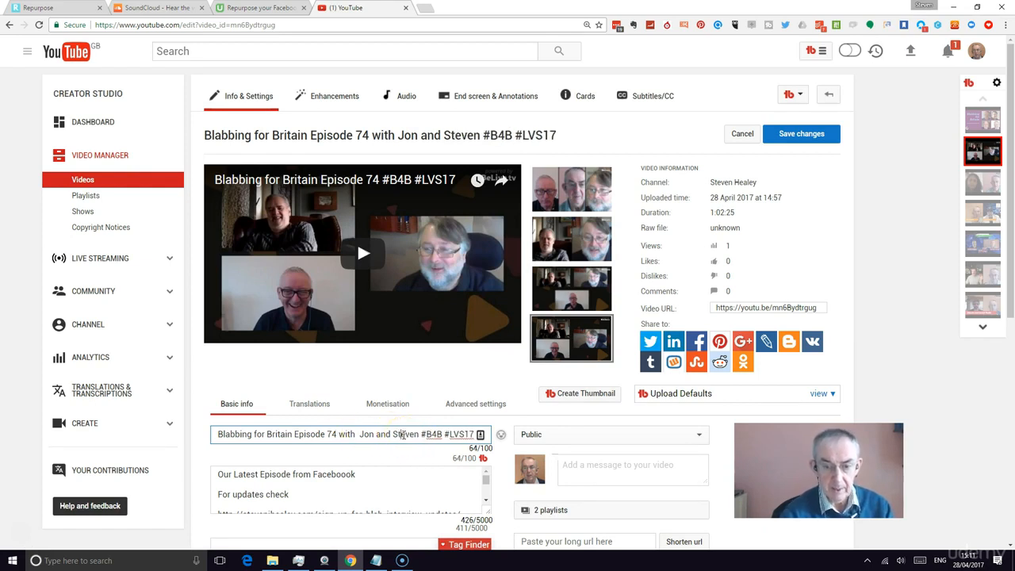
left_click(360, 436)
key("BackSpace")
left_click(800, 133)
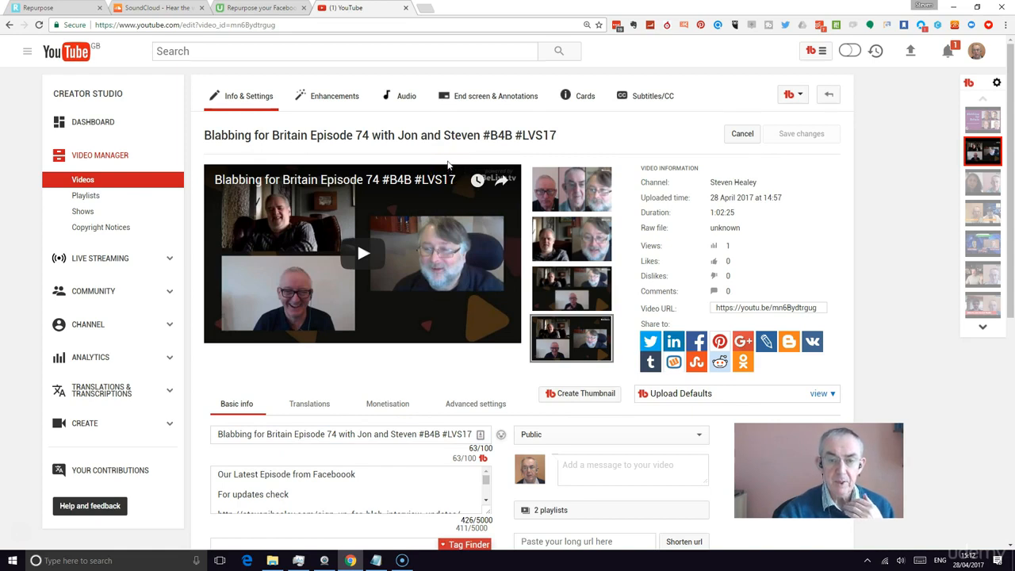
Review the saved video's thumbnail options, description and tags
scroll(421, 195, "down", 2)
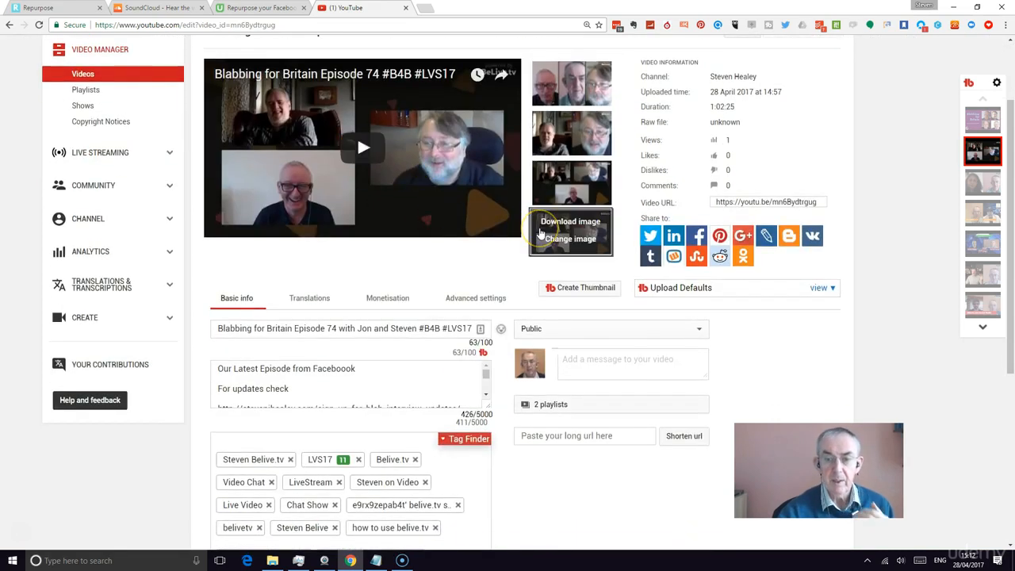
left_click(544, 240)
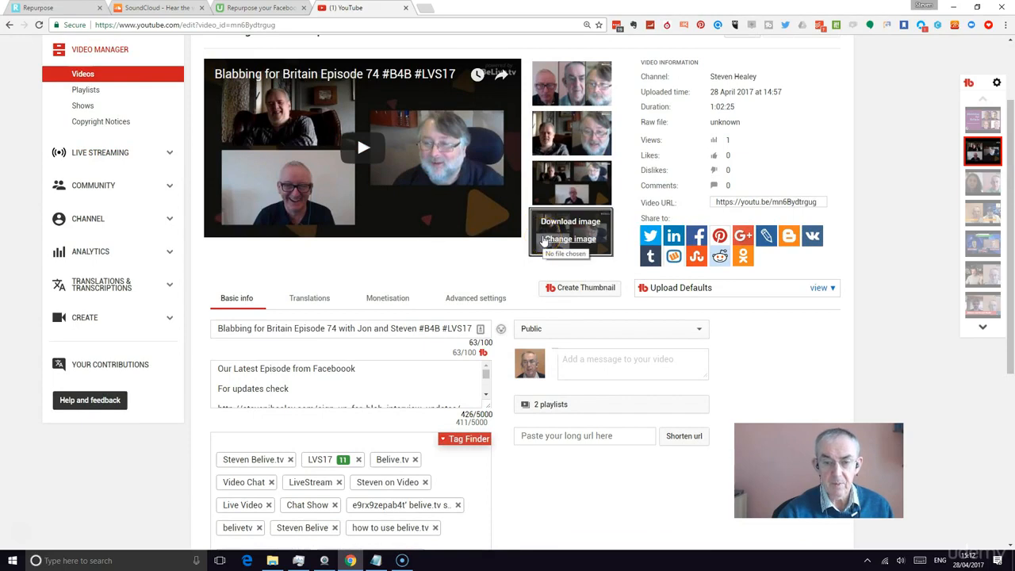
scroll(440, 225, "down", 1)
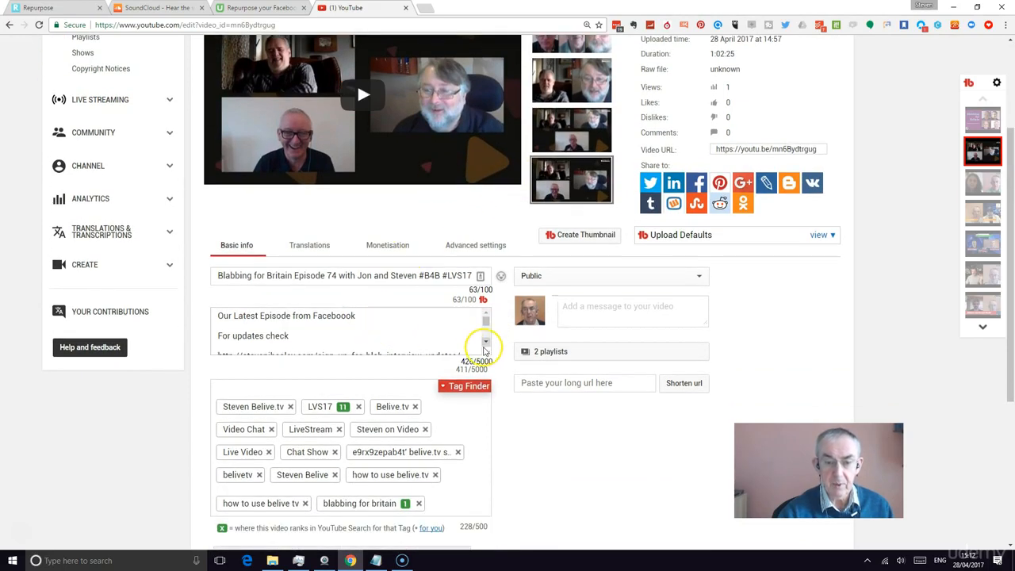
left_click(485, 342)
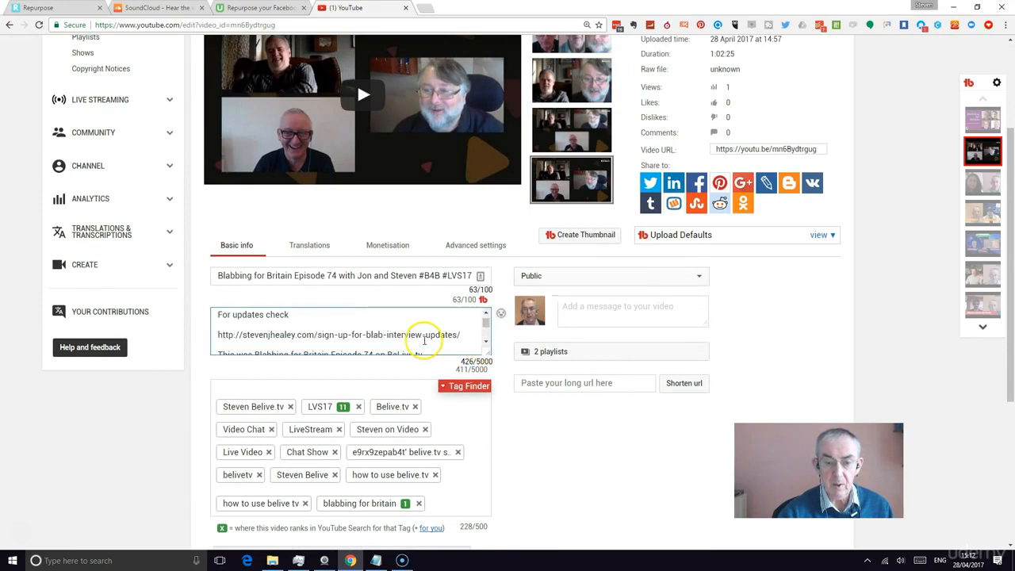
scroll(430, 323, "down", 2)
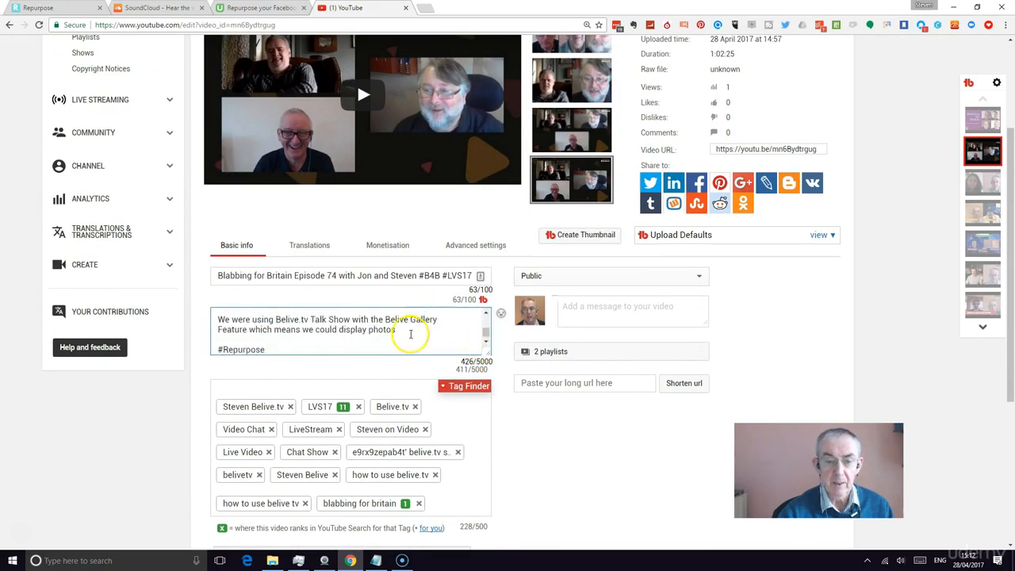
scroll(473, 420, "down", 2)
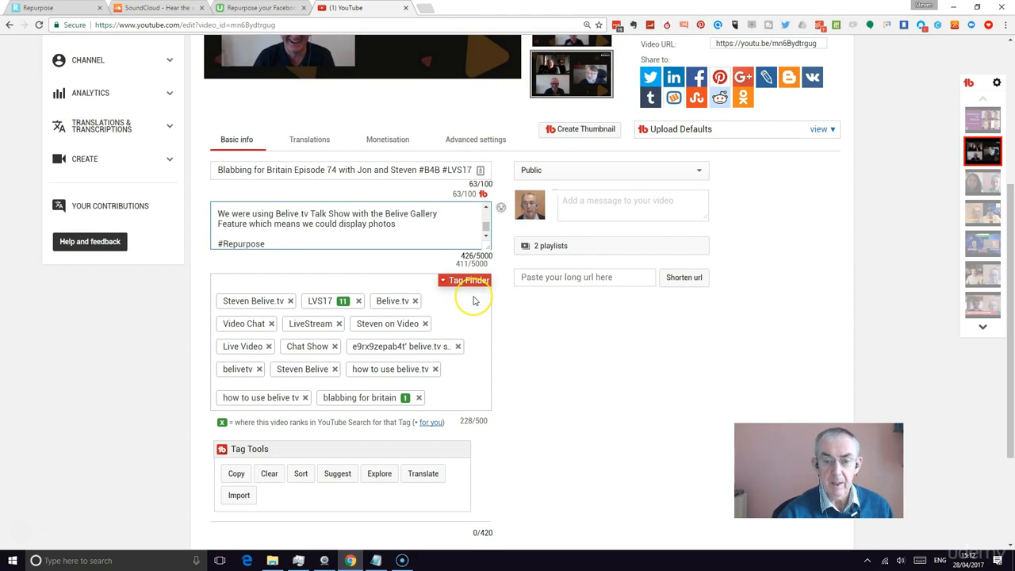
scroll(475, 298, "up", 2)
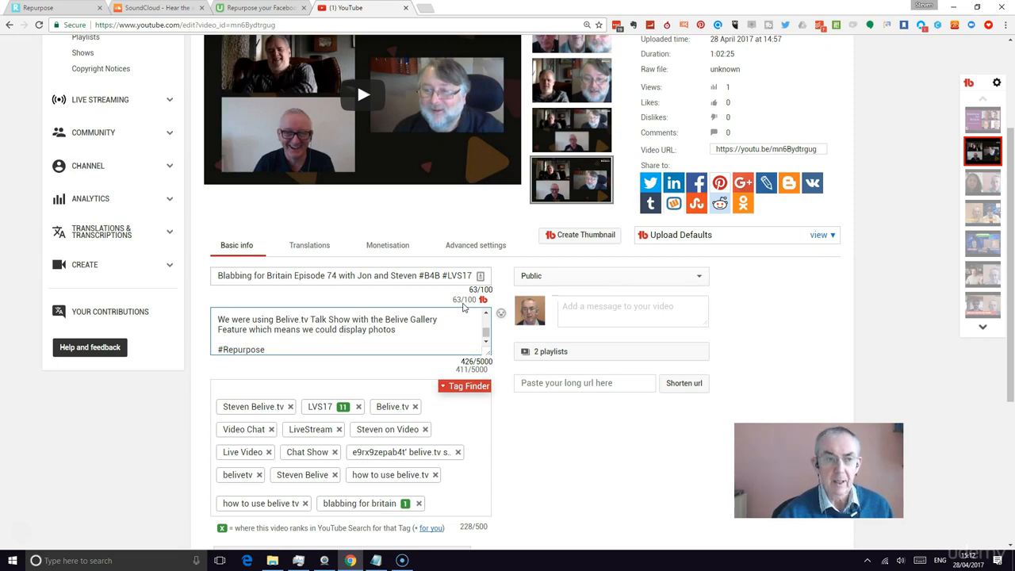
Switch to the Repurpose tab and check the processing status of the Blabbing for Britain episodes
left_click(71, 11)
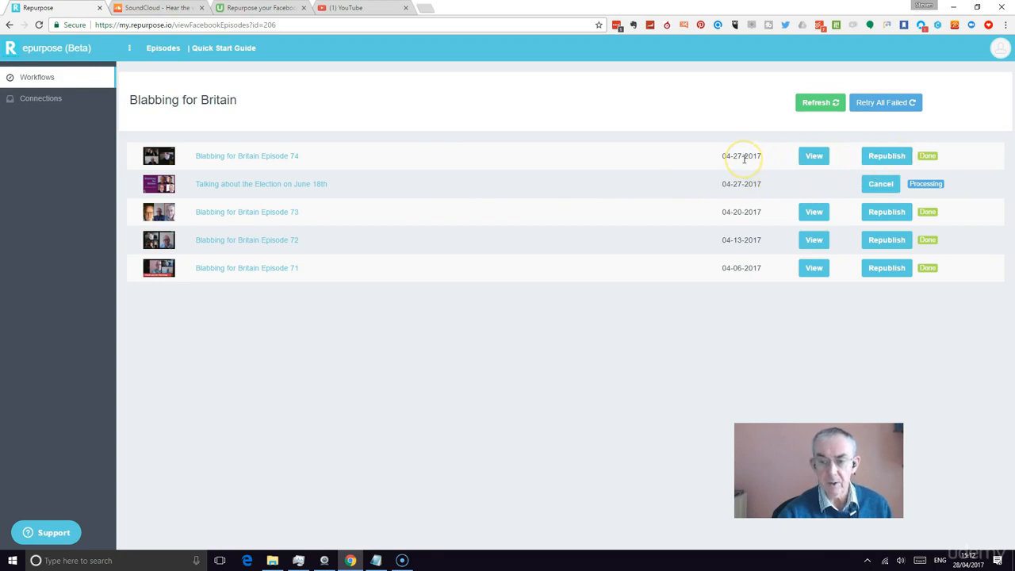
double_click(925, 183)
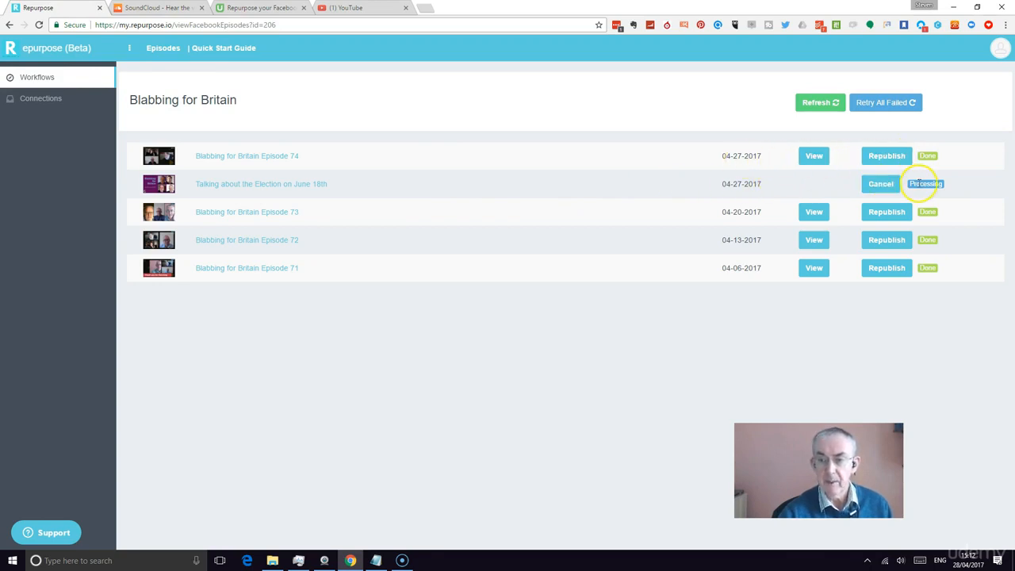
left_click(639, 182)
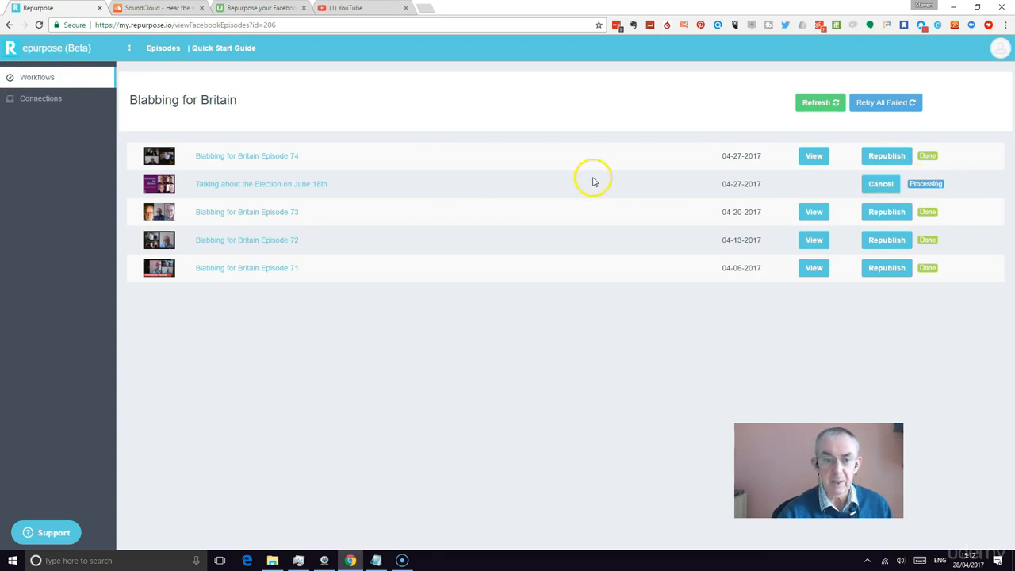